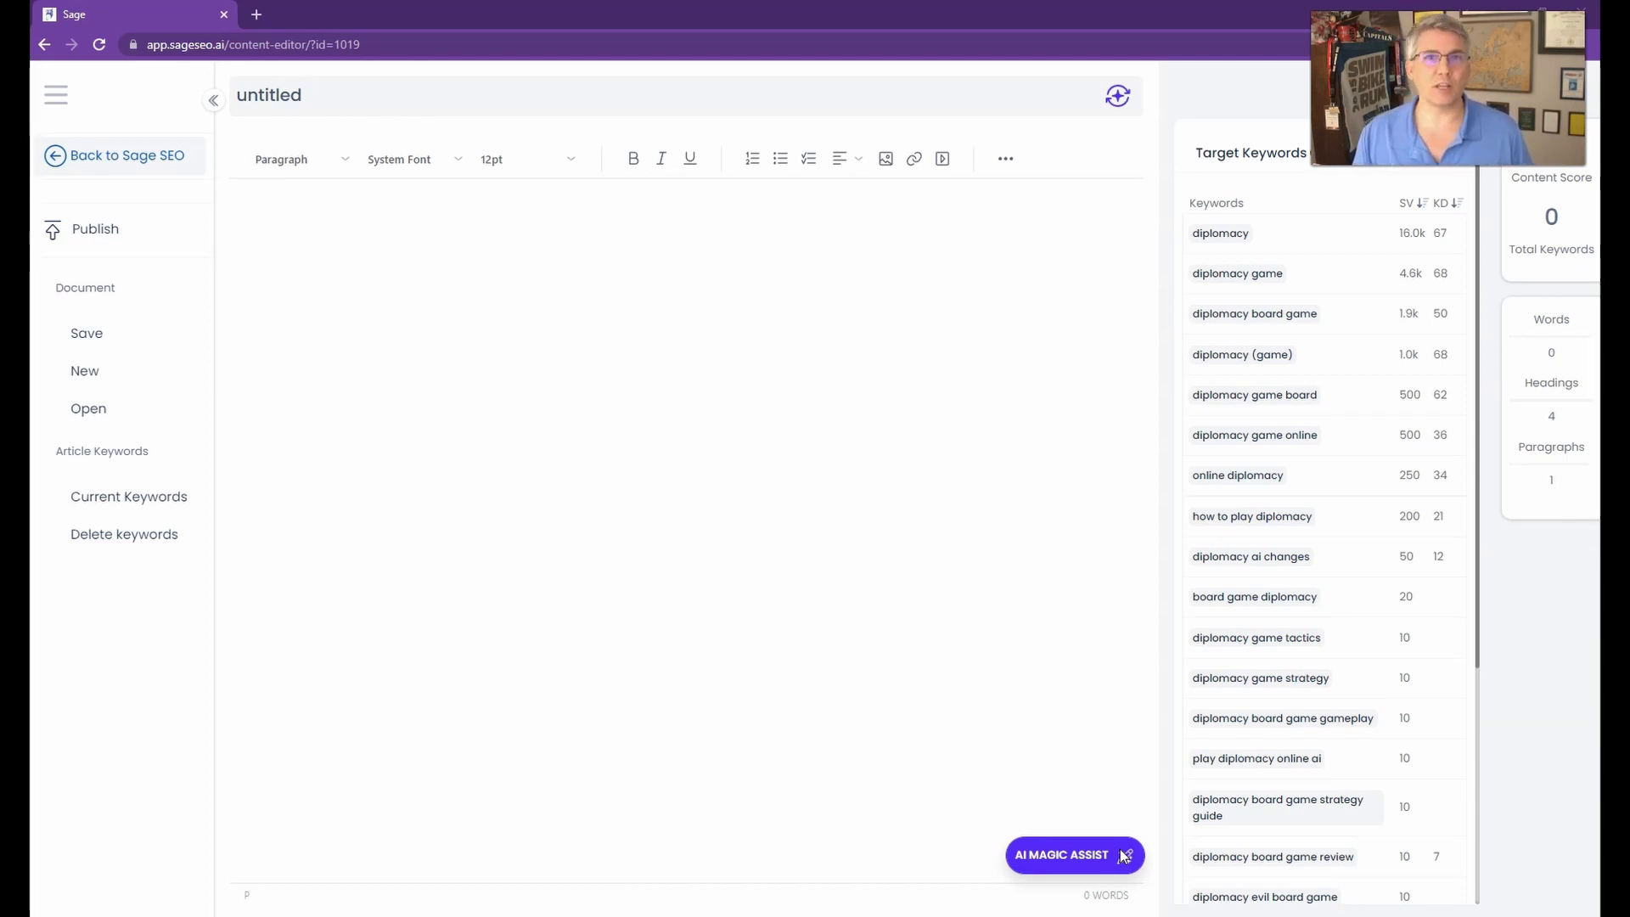
# Generate an outline from "write an outline for a blog post about the board game diplomacy, and a new AI that plays at a human level, called "Cicero""
pyautogui.click(1122, 857)
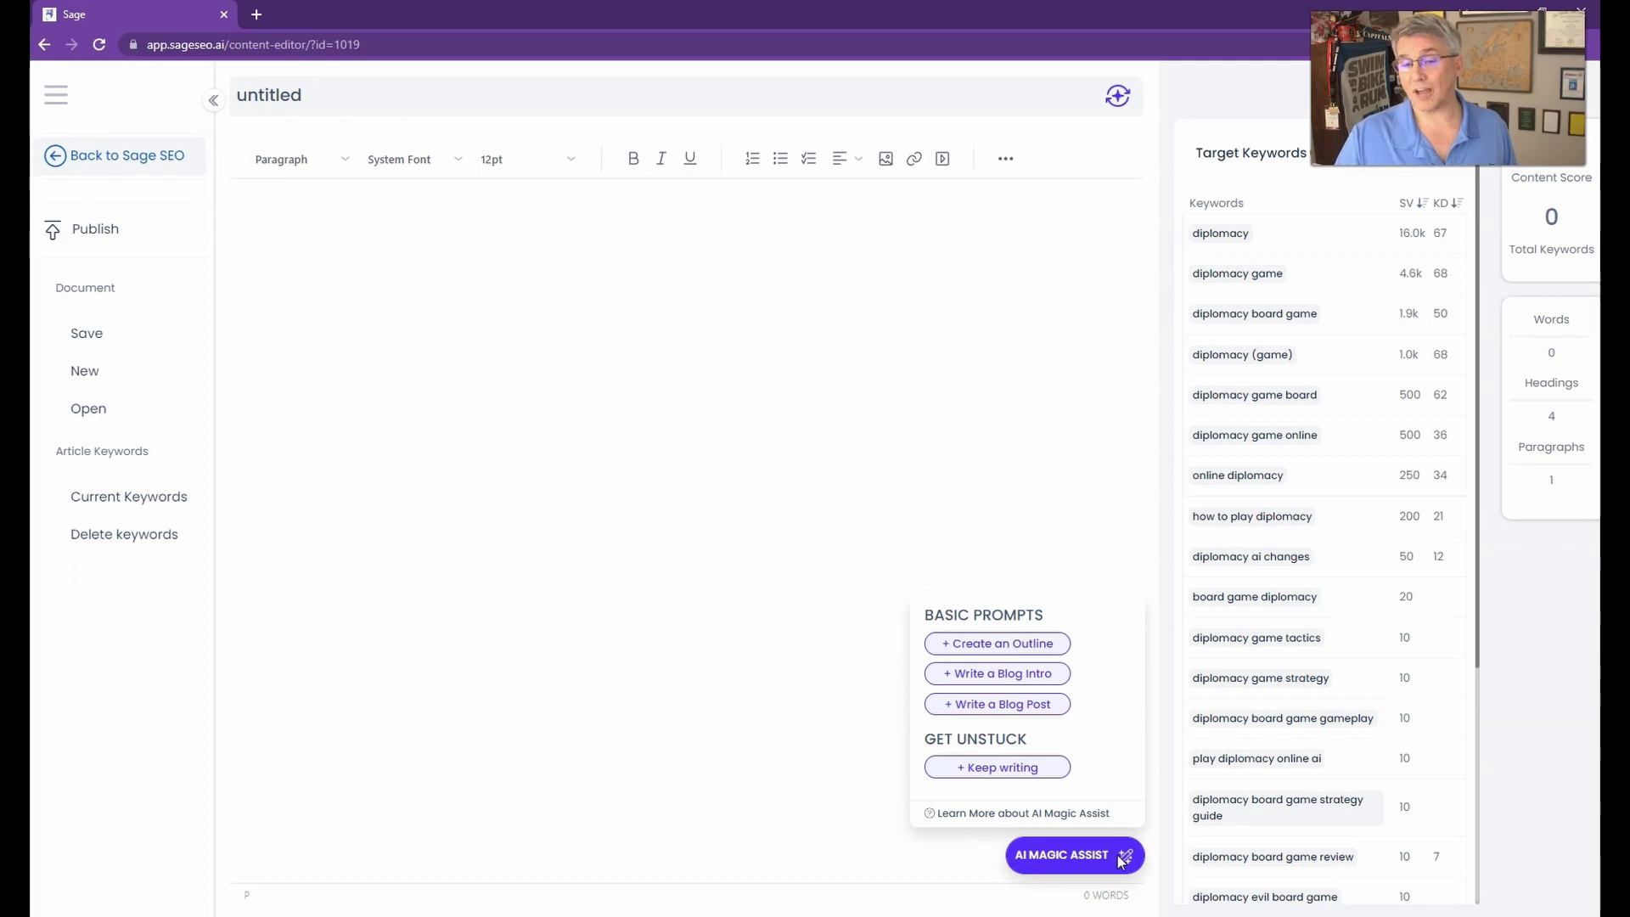
pyautogui.click(1035, 652)
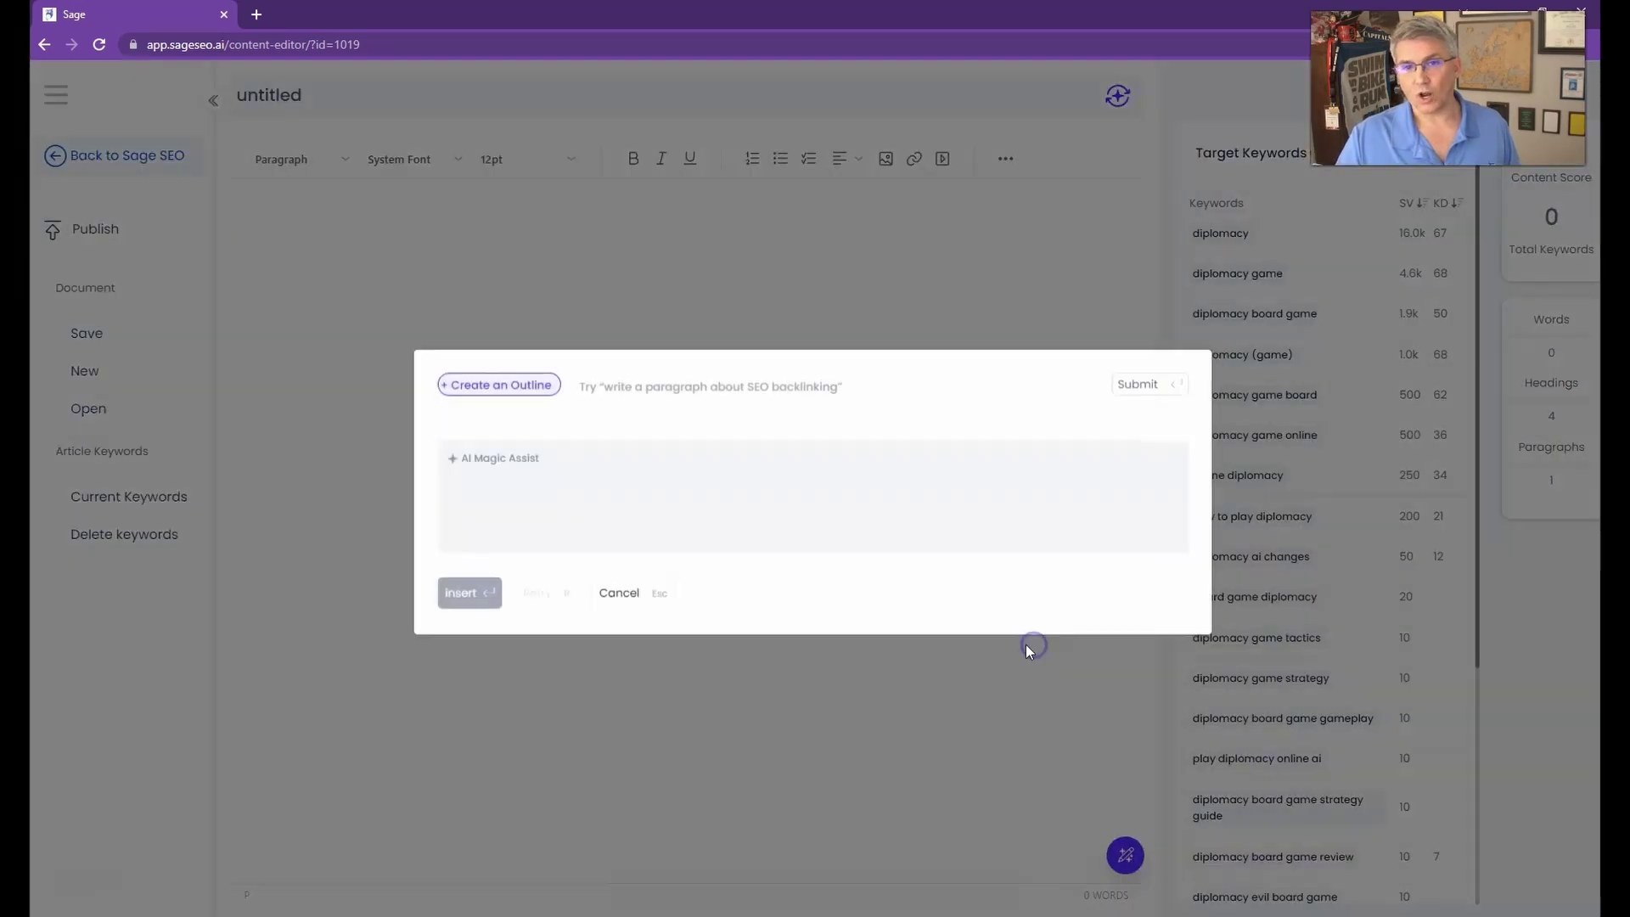
pyautogui.click(740, 394)
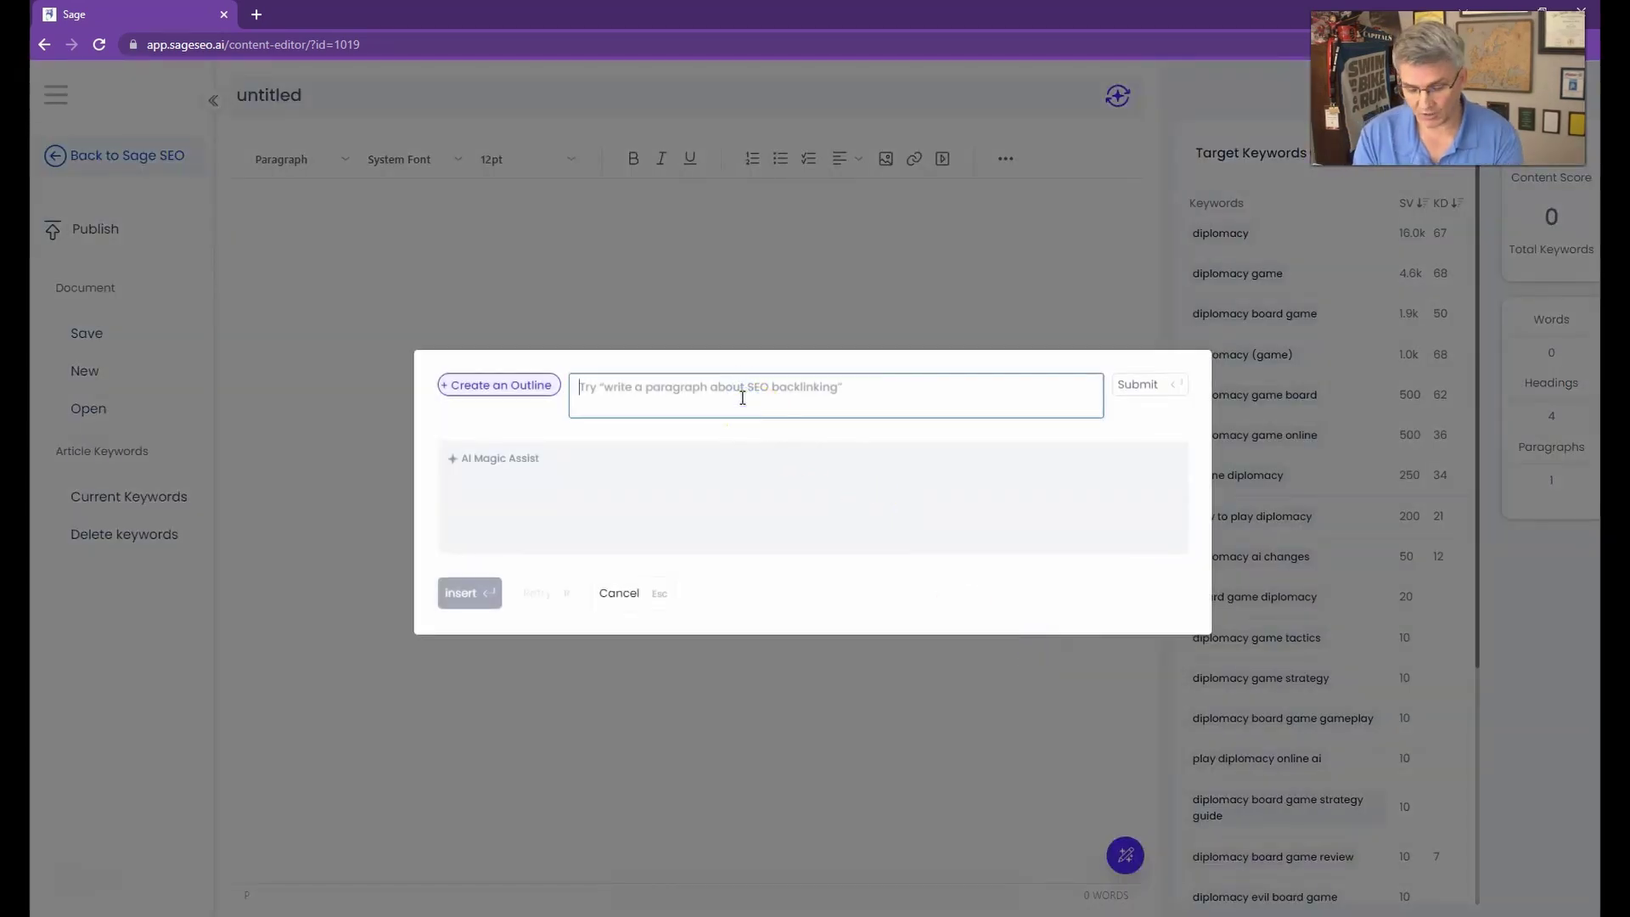
pyautogui.write('write an outl')
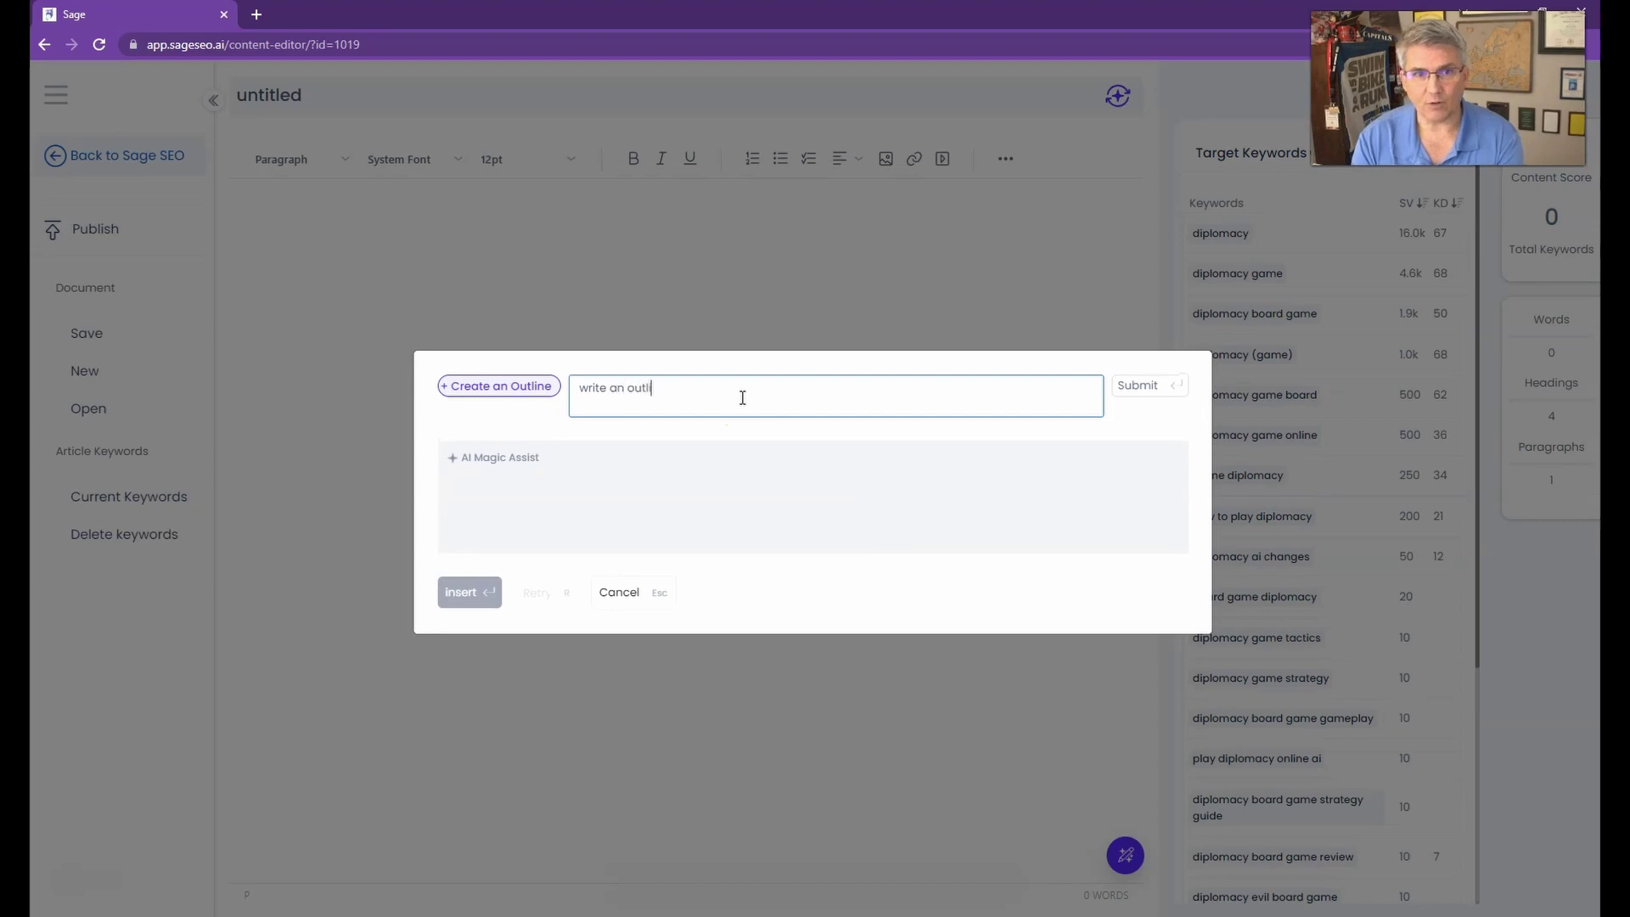
pyautogui.write('ine for a blog pos')
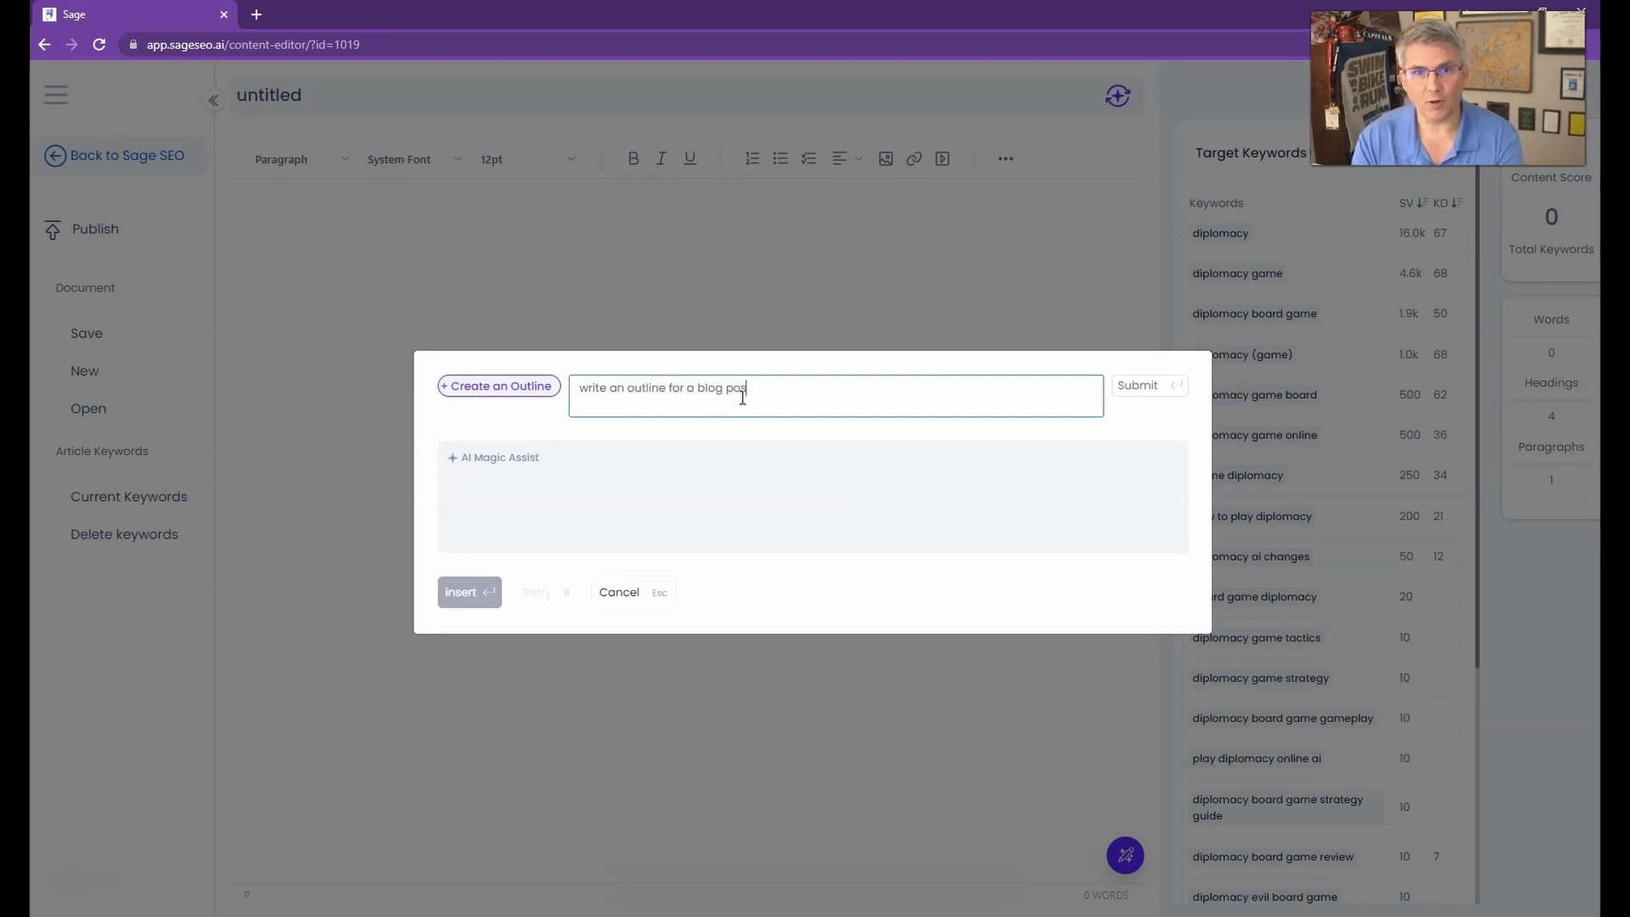
pyautogui.write('t about theboard game ')
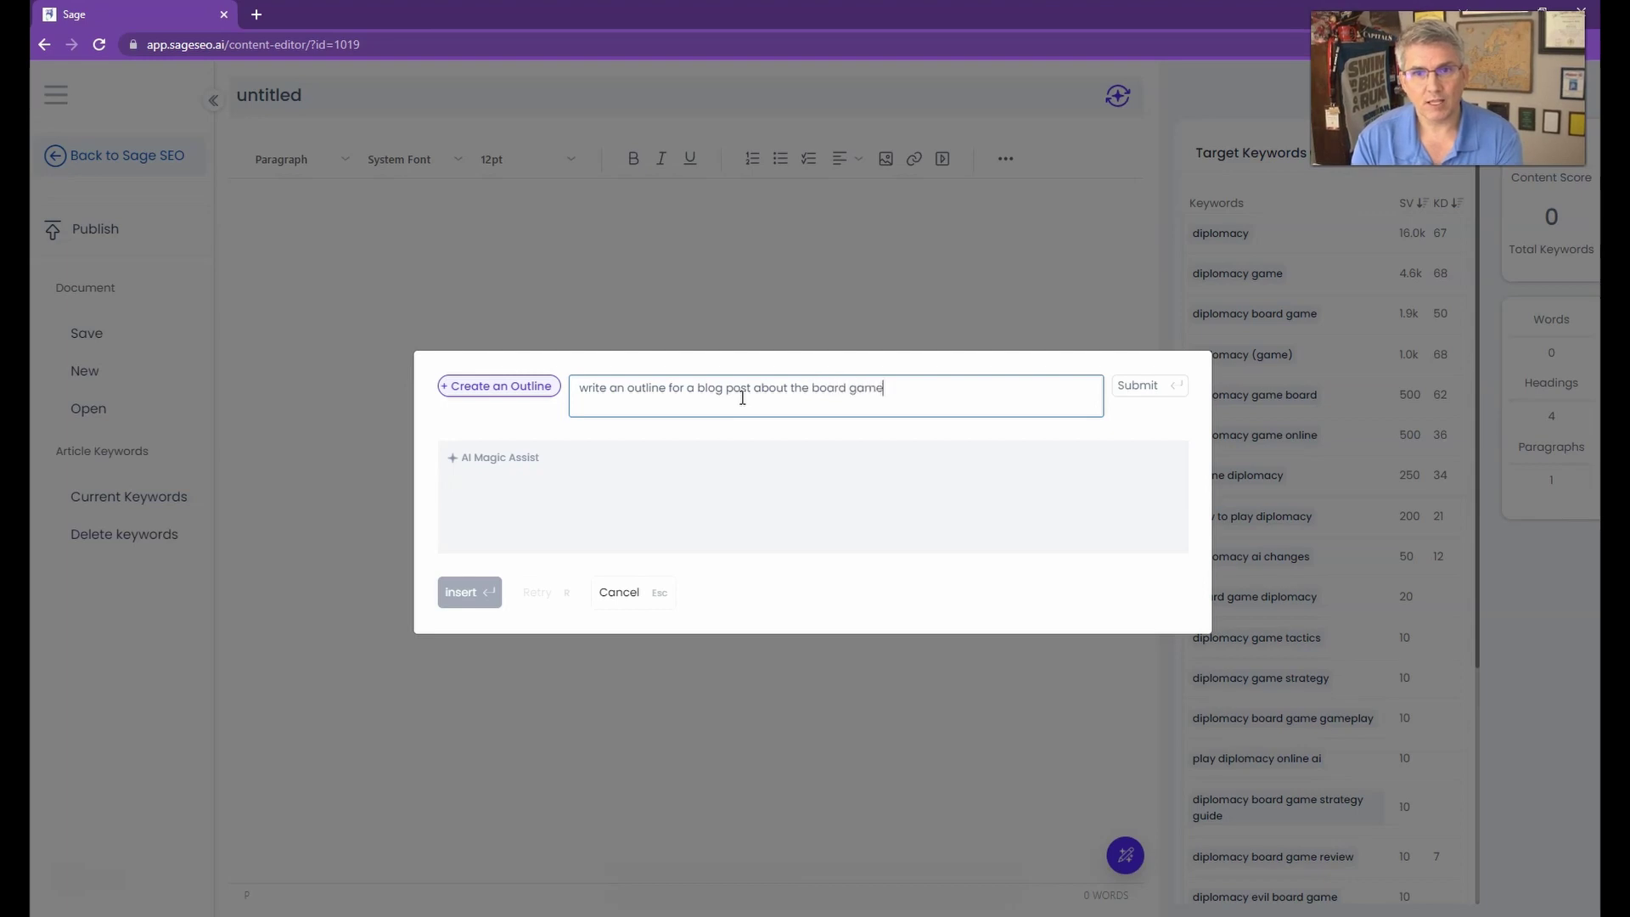
pyautogui.write('diplomacy')
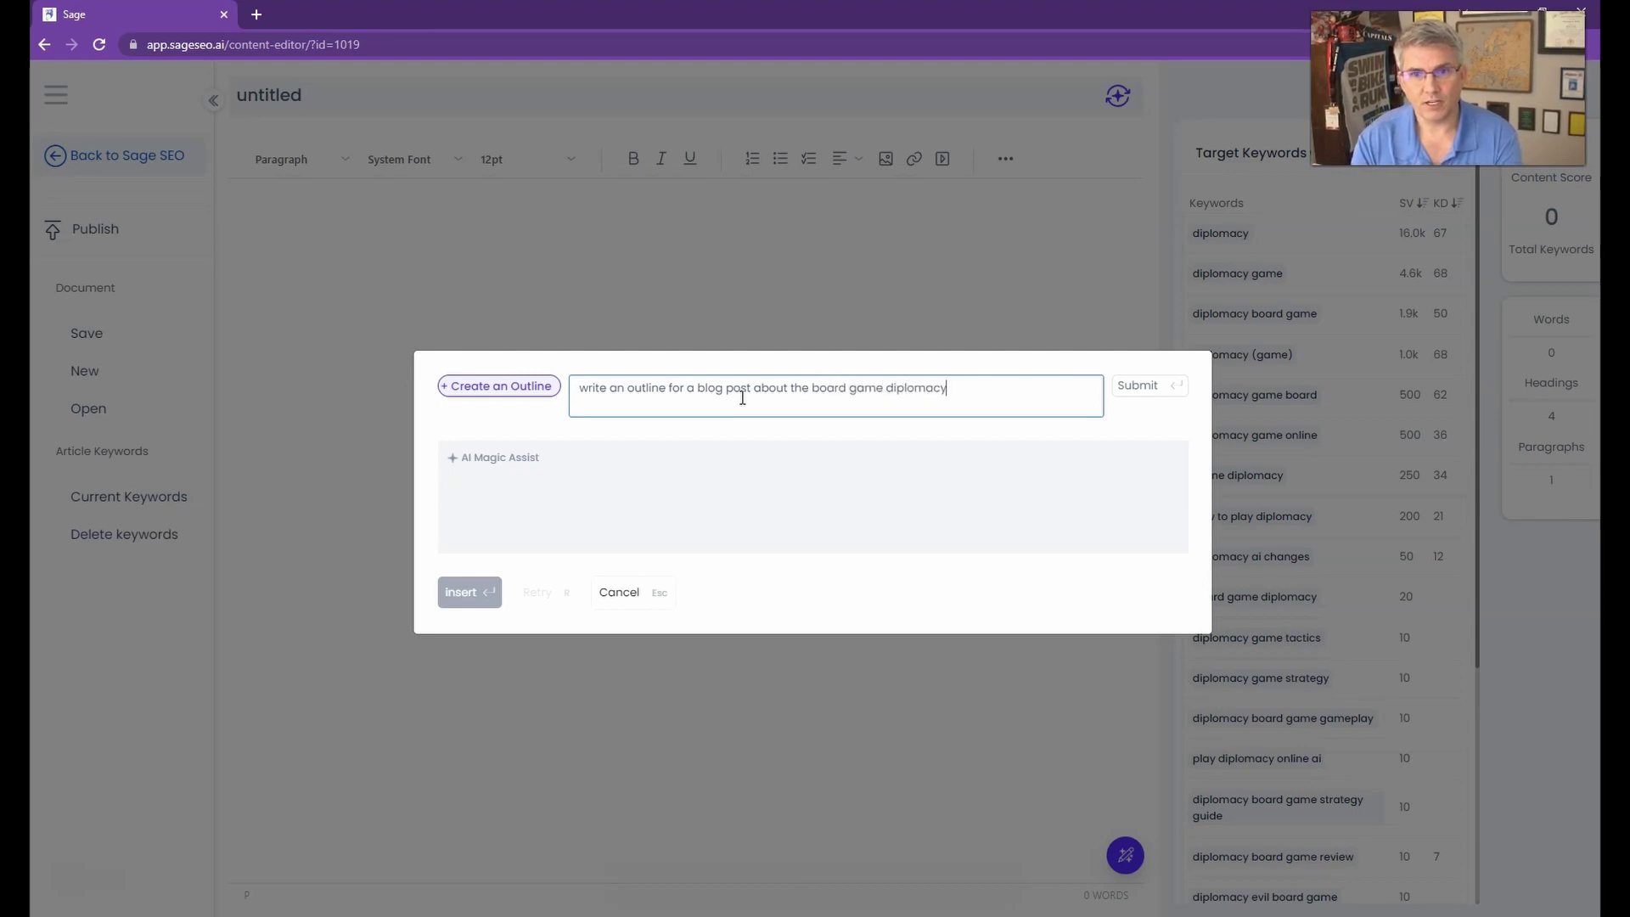
pyautogui.write(', and a new AI that')
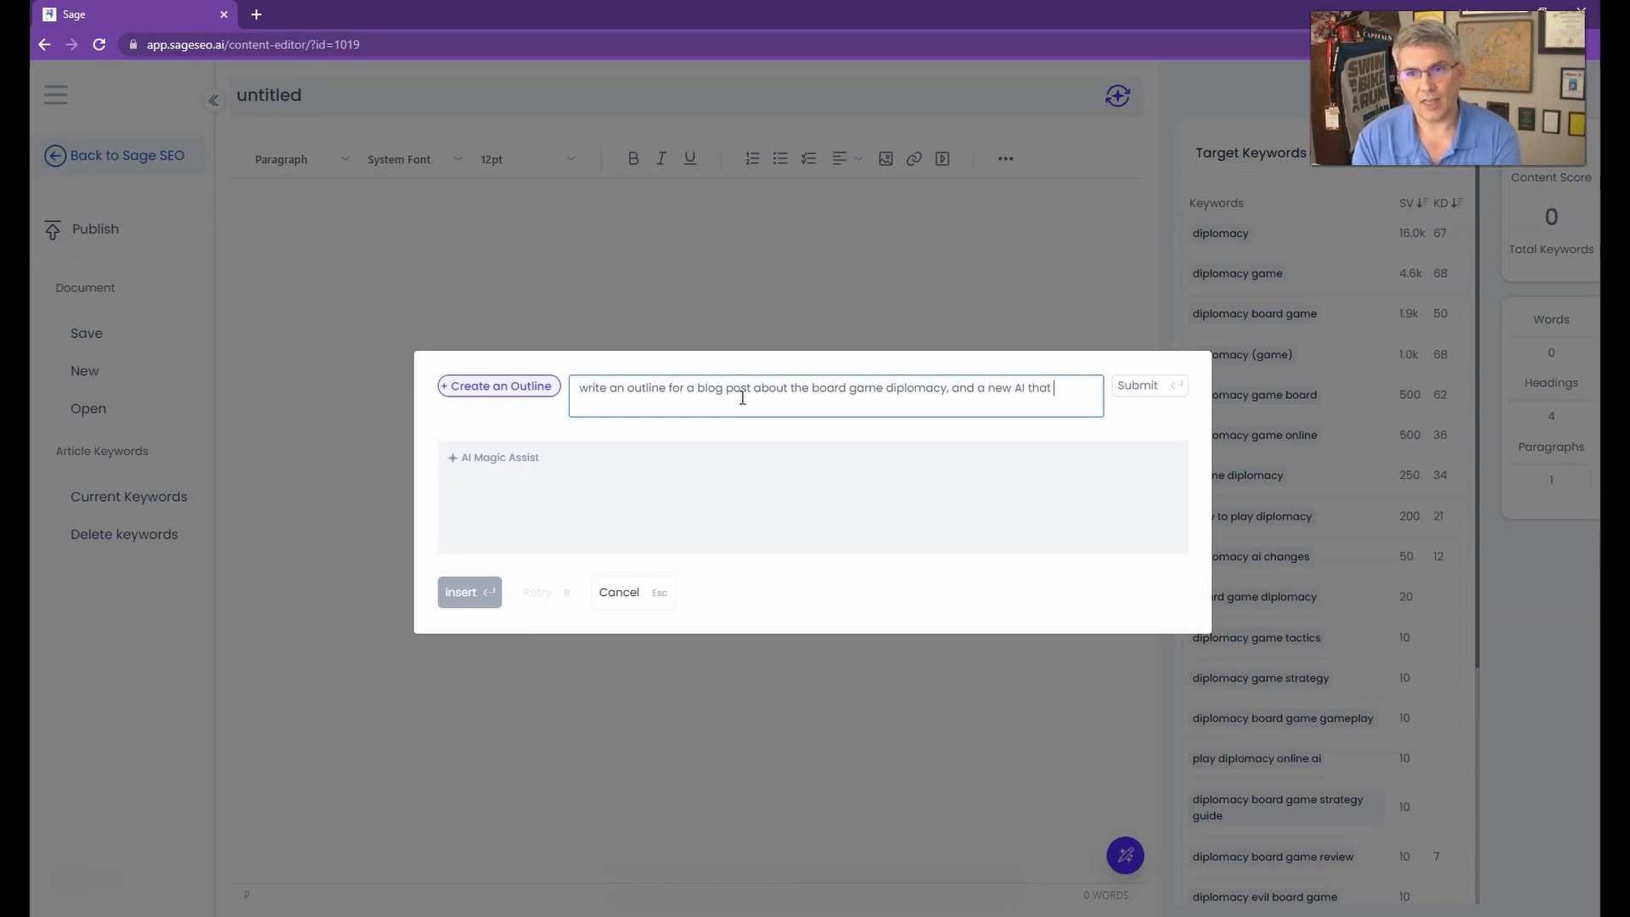
pyautogui.write(' playe')
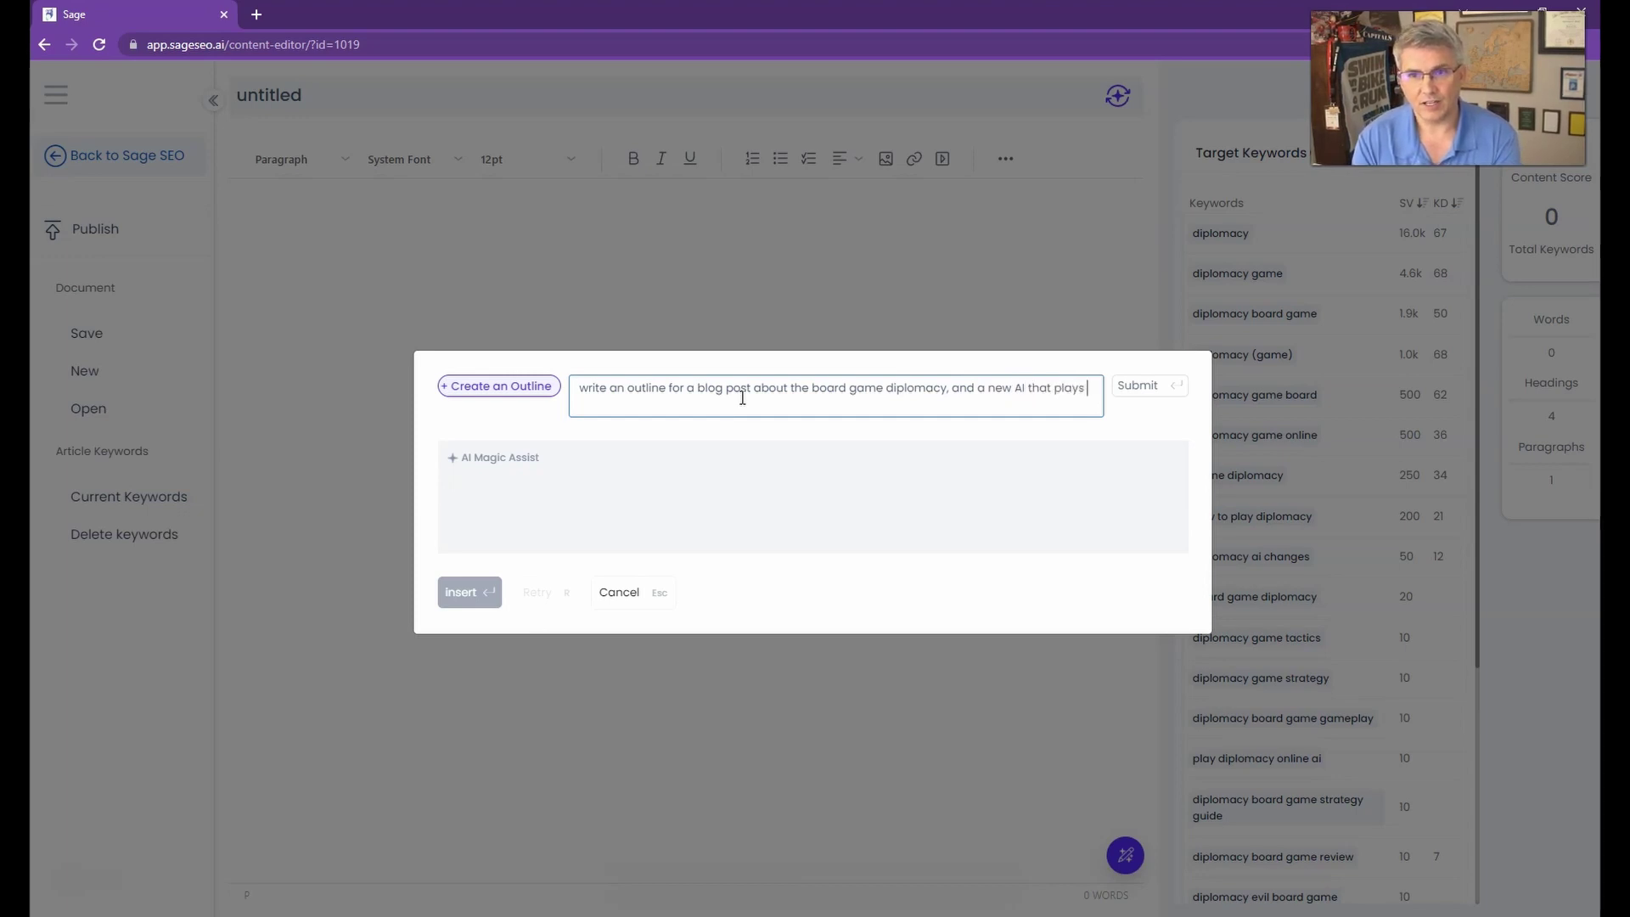
pyautogui.write(' at a human level, called "Cicero')
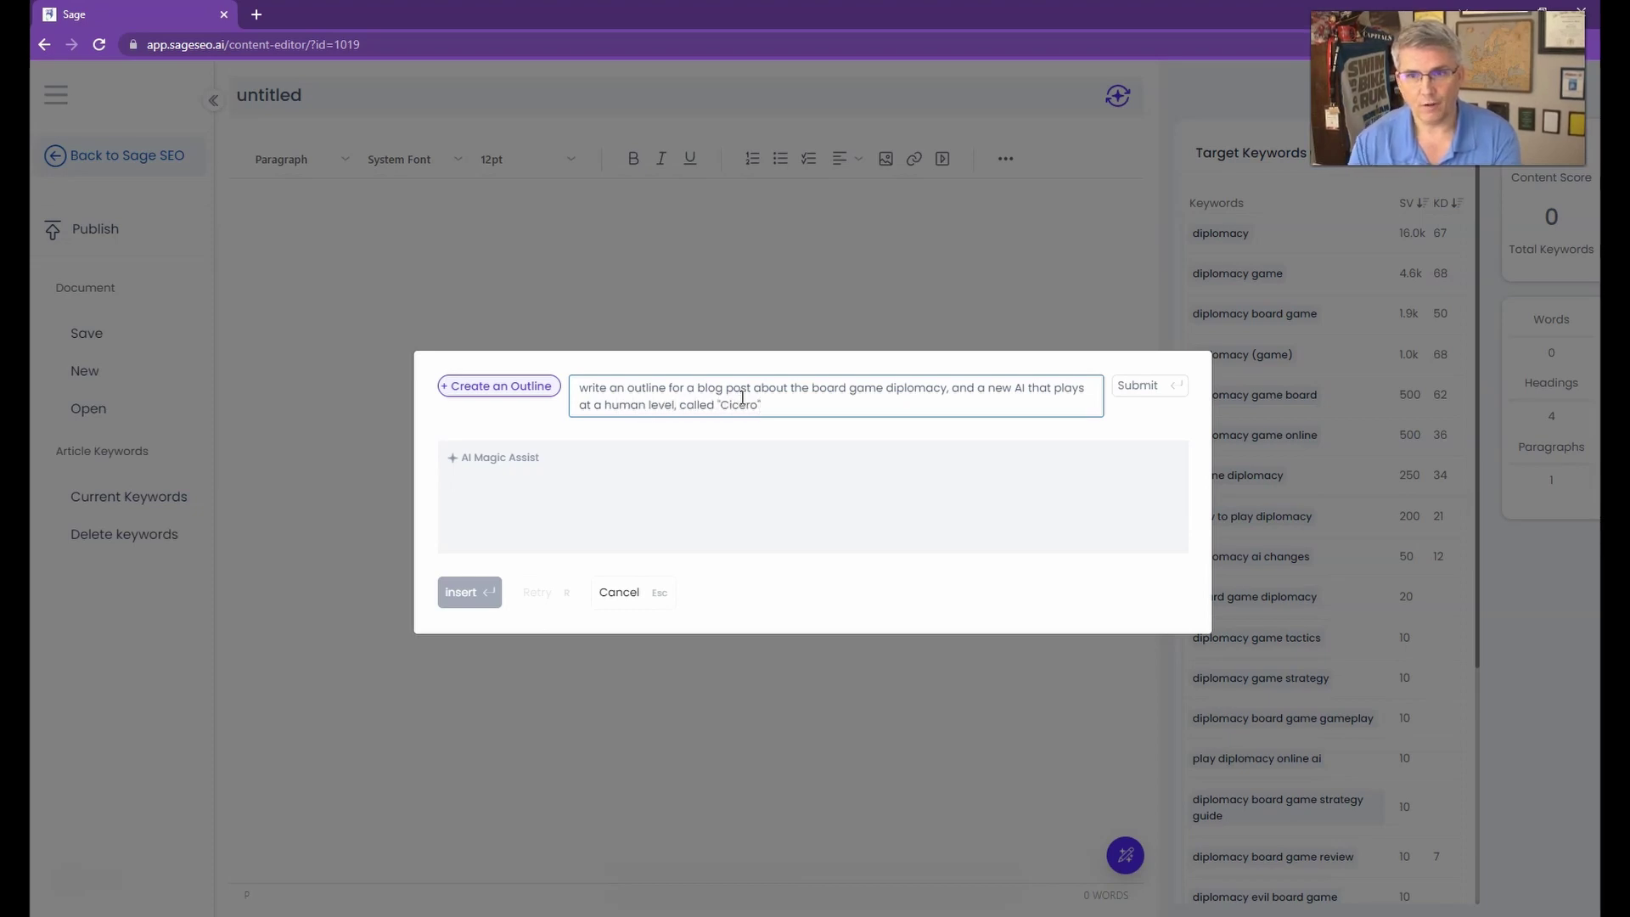
pyautogui.click(1136, 385)
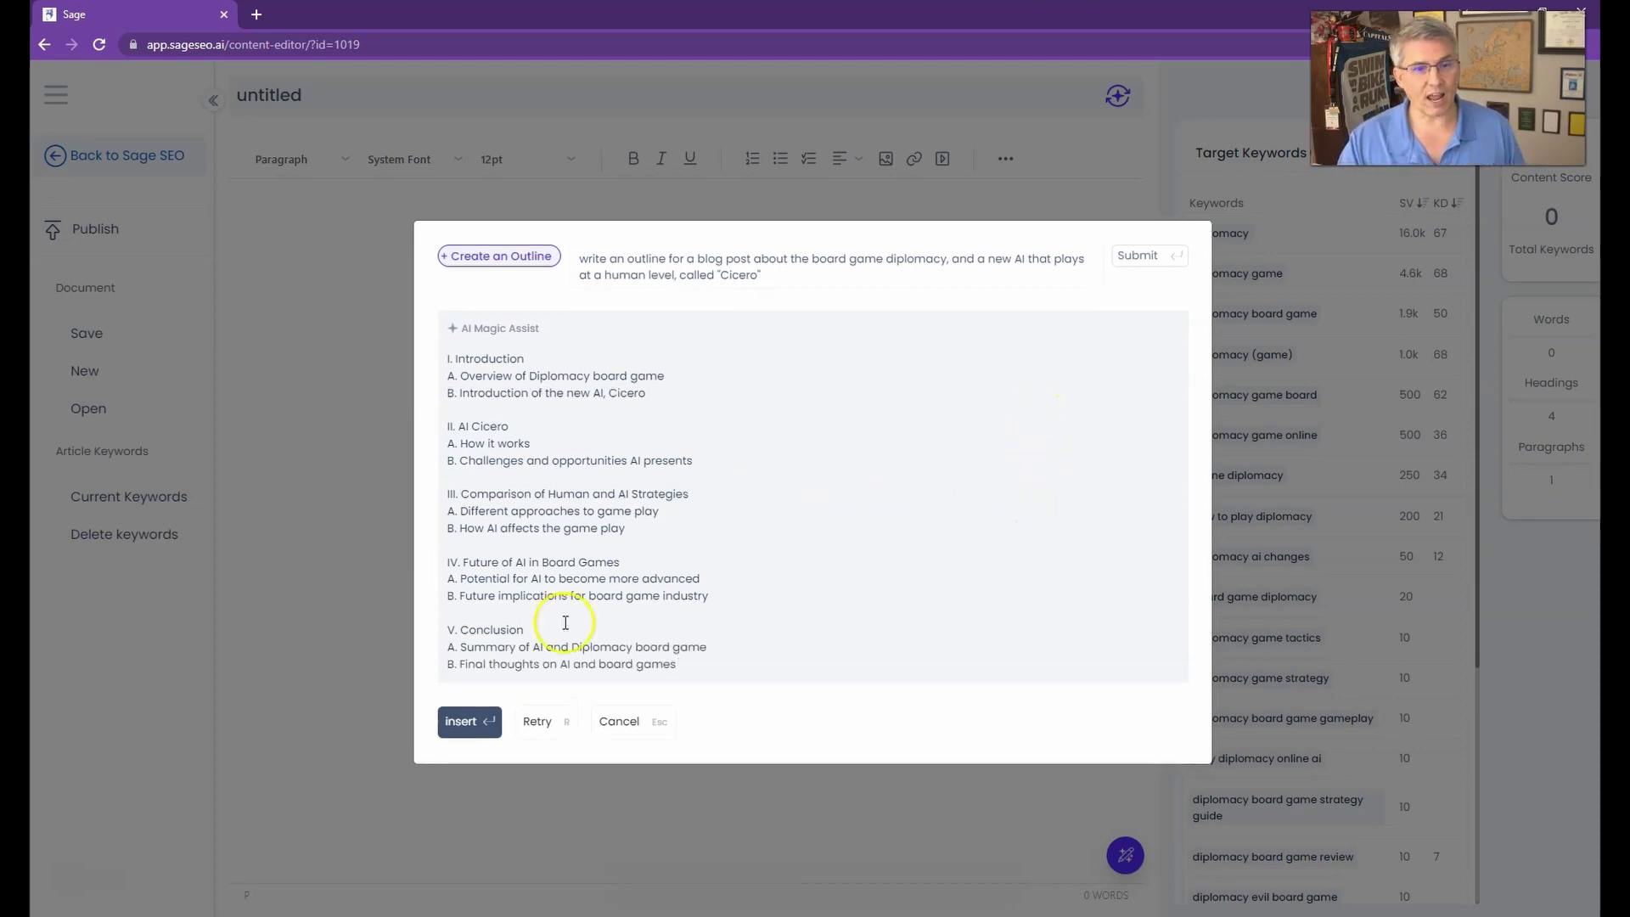
# Insert the generated outline into the document and add a new line after its last entry
pyautogui.click(466, 726)
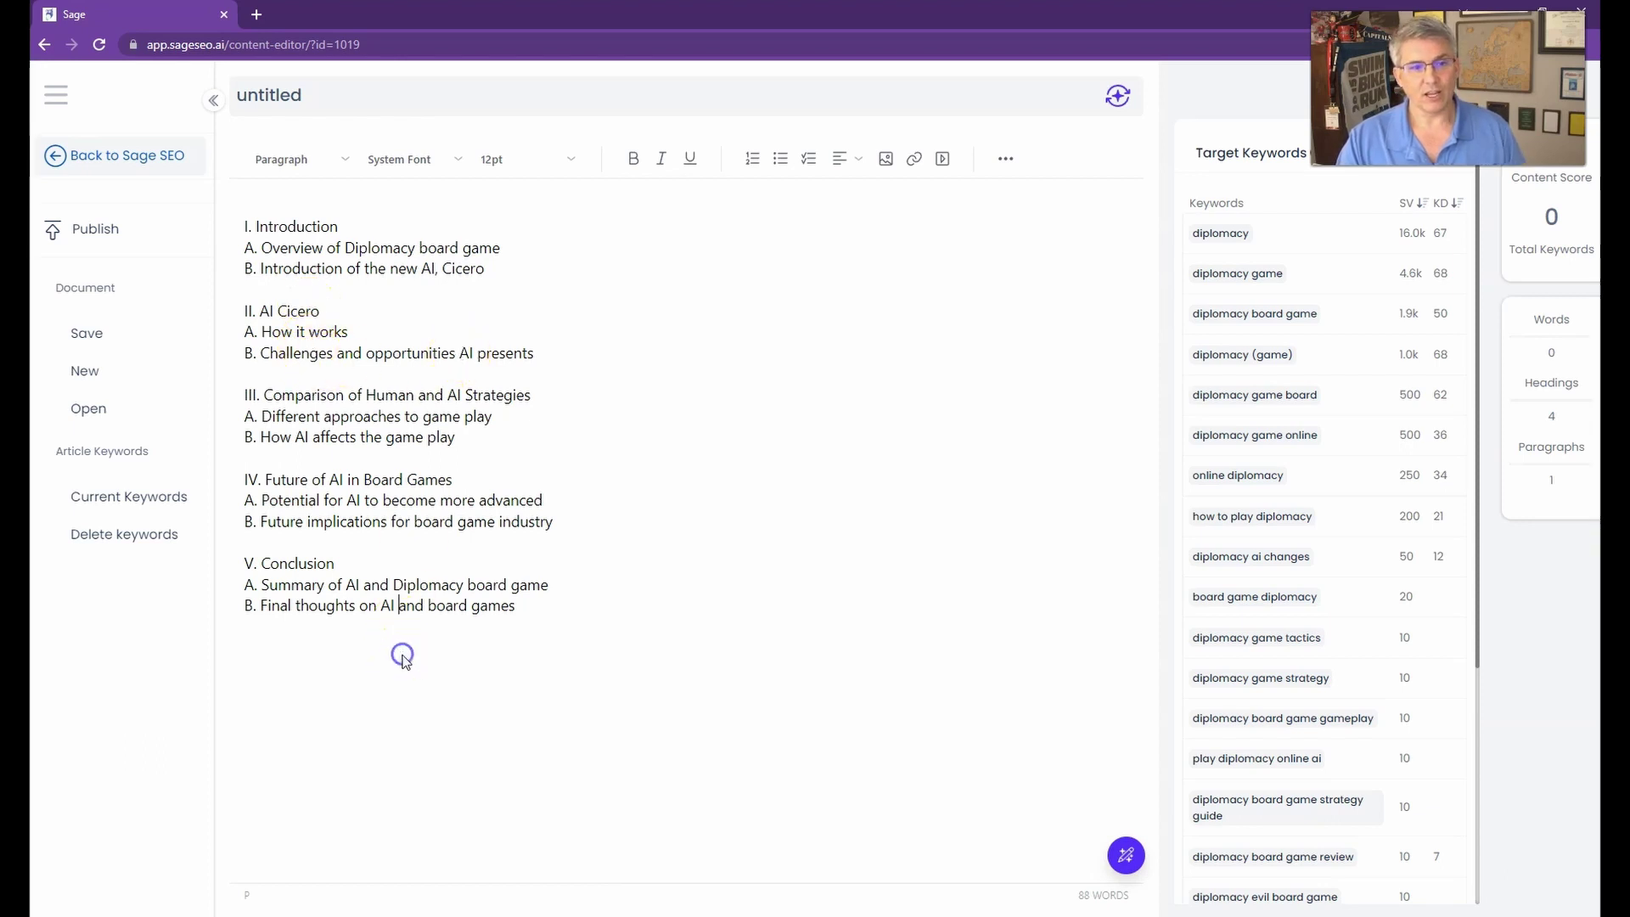
pyautogui.click(554, 602)
pyautogui.press('Return')
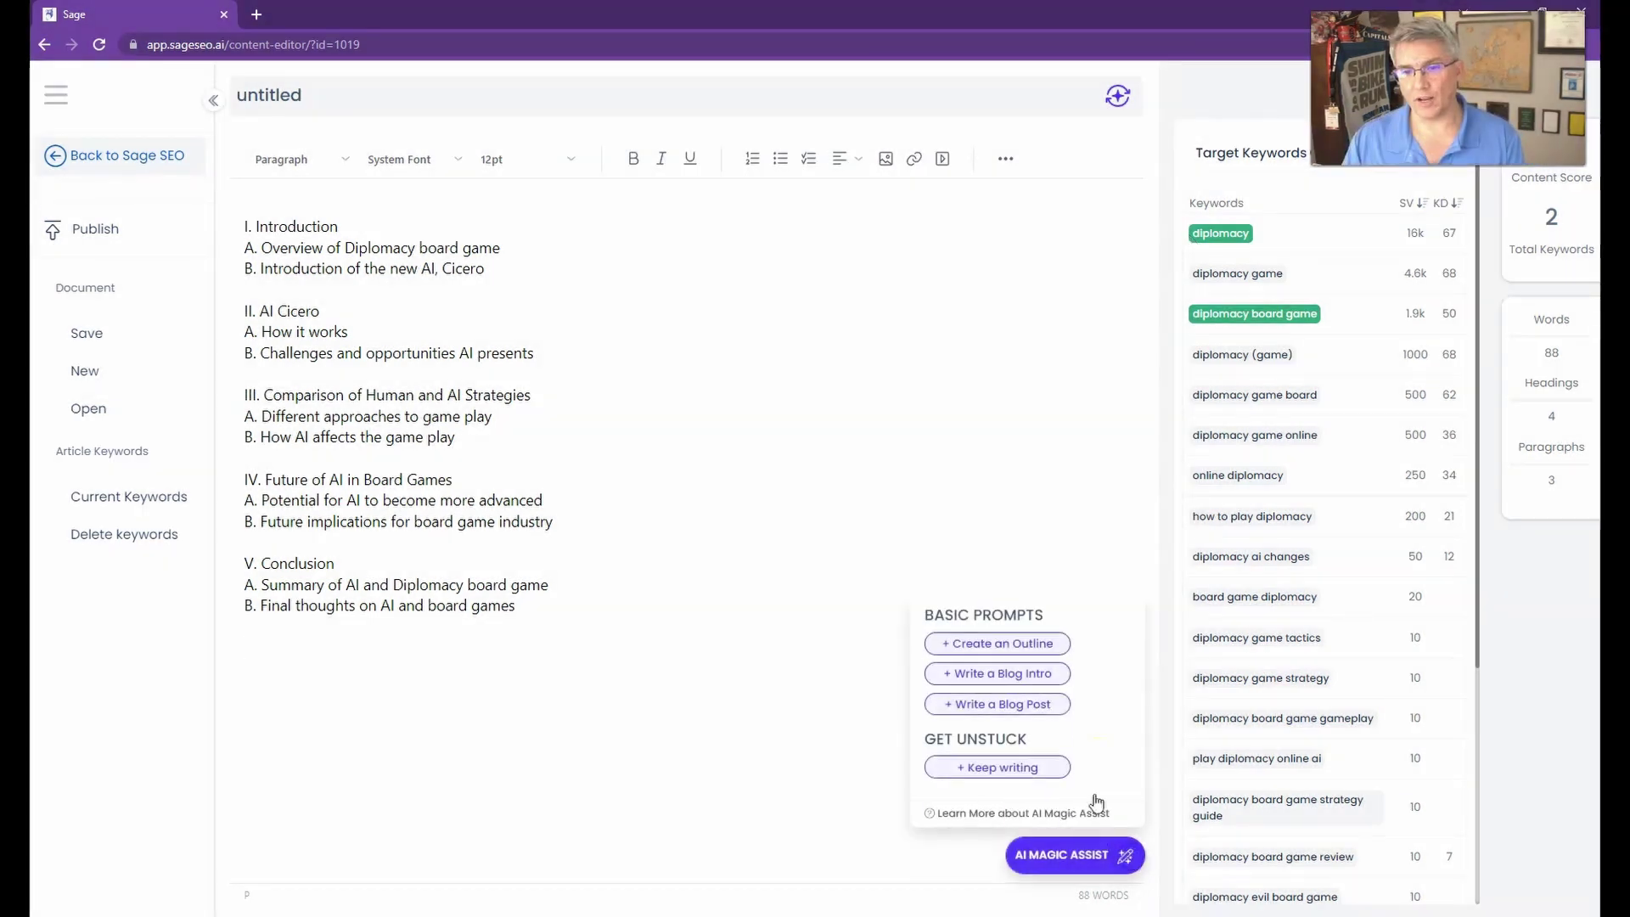
# Generate and insert a blog intro: "Write the first paragraph of an article about the board game diplomacy and a new AI that plays at a human level"
pyautogui.click(1041, 674)
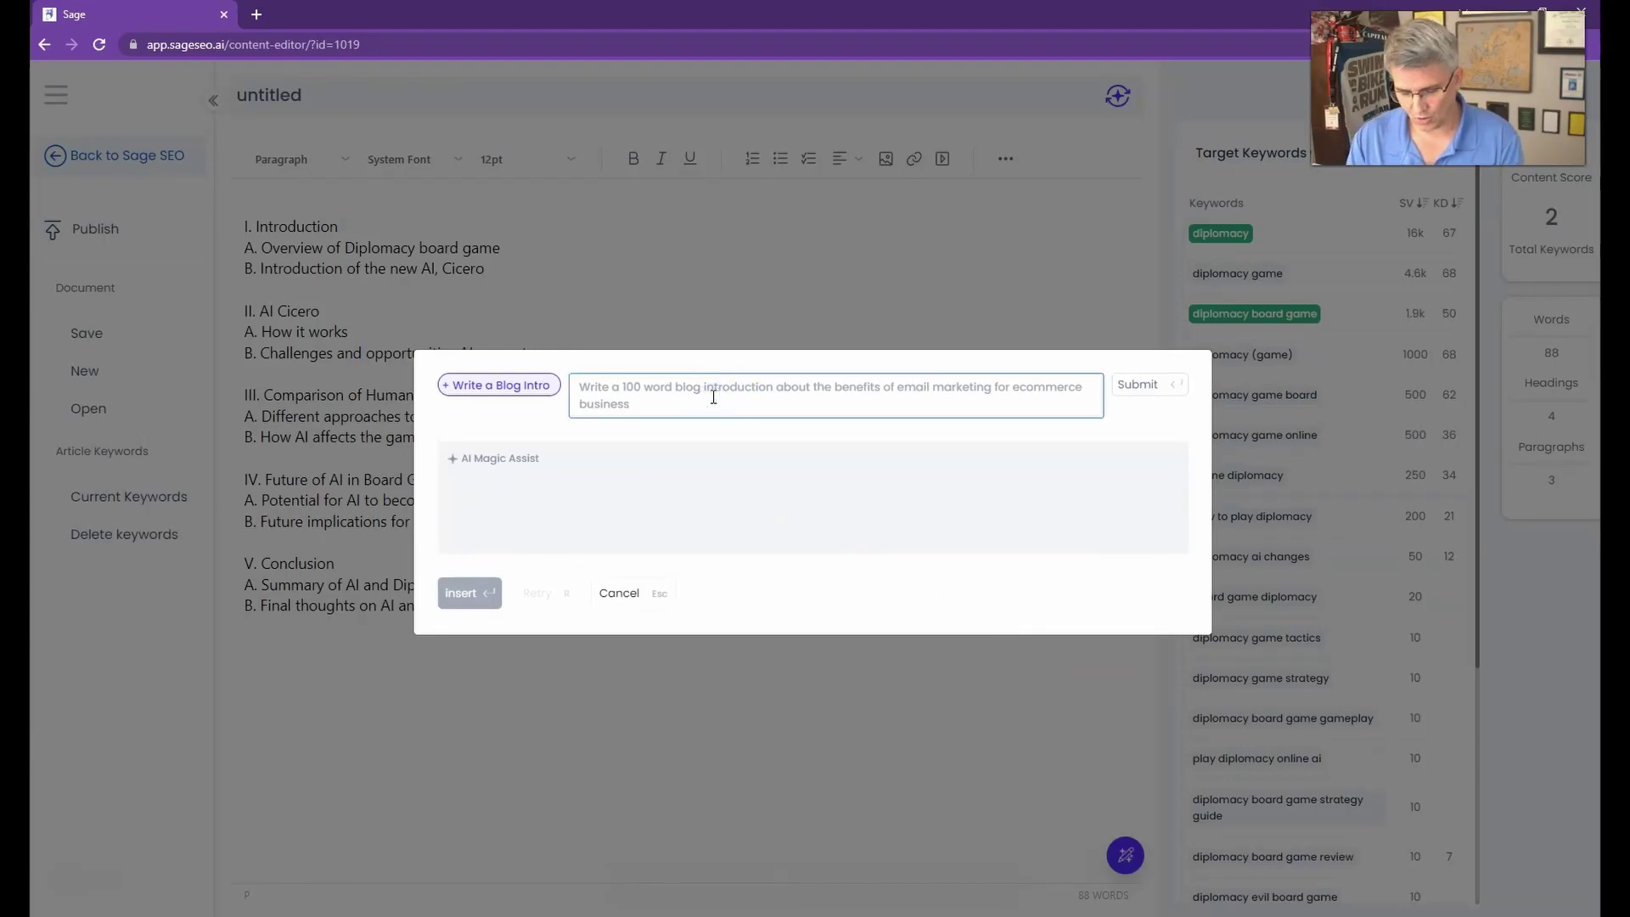
pyautogui.write('Write ')
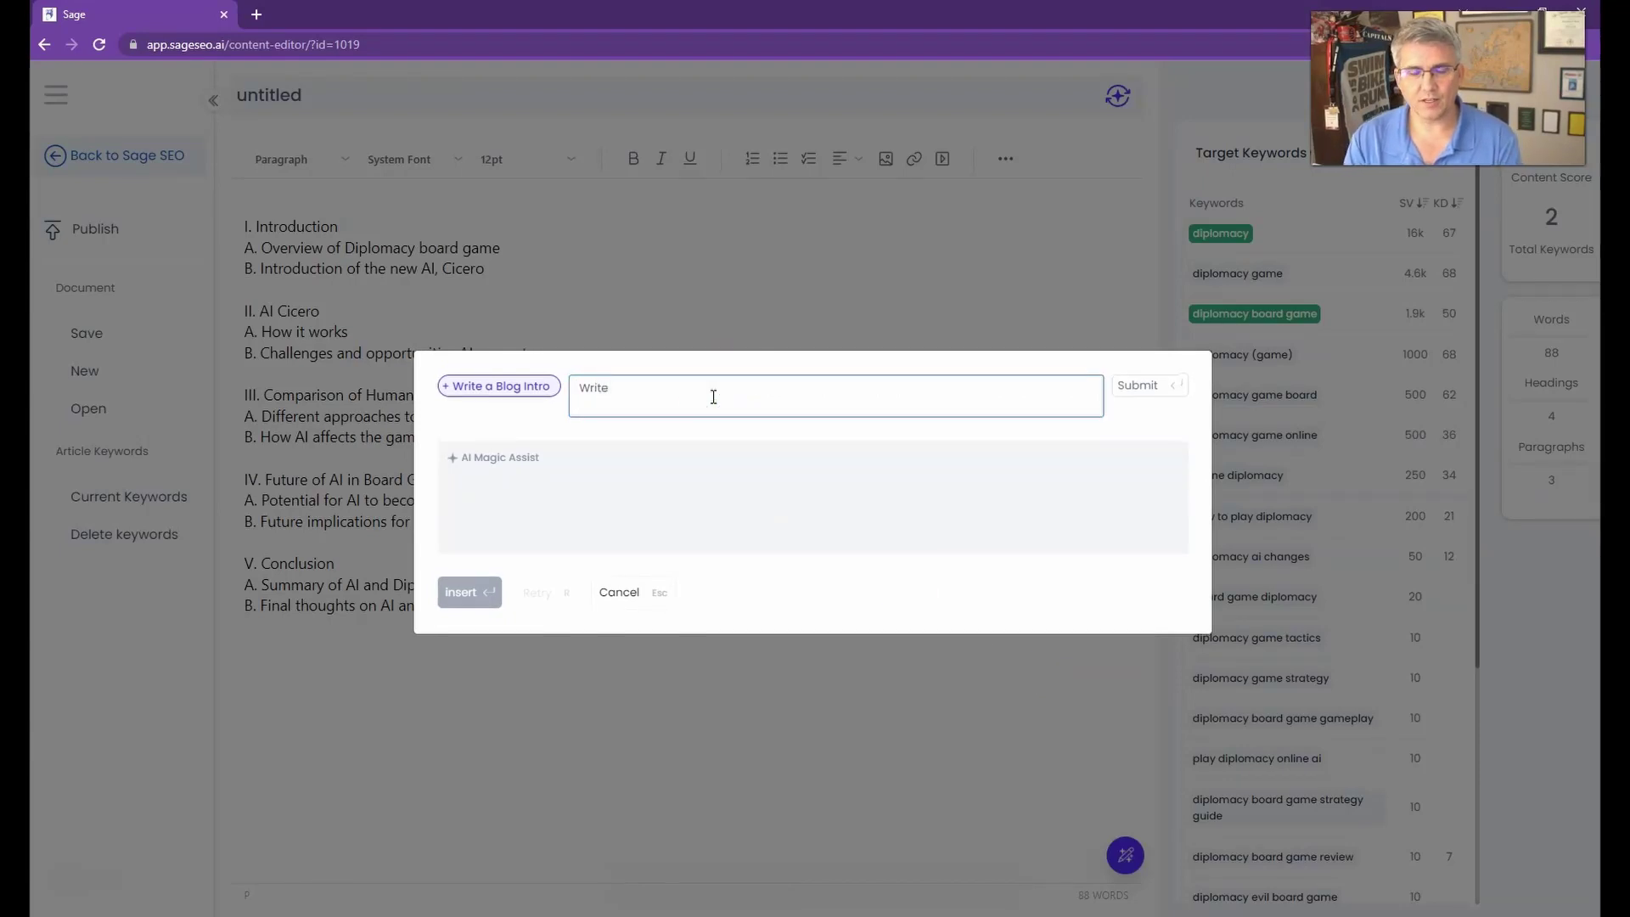
pyautogui.write('the first p')
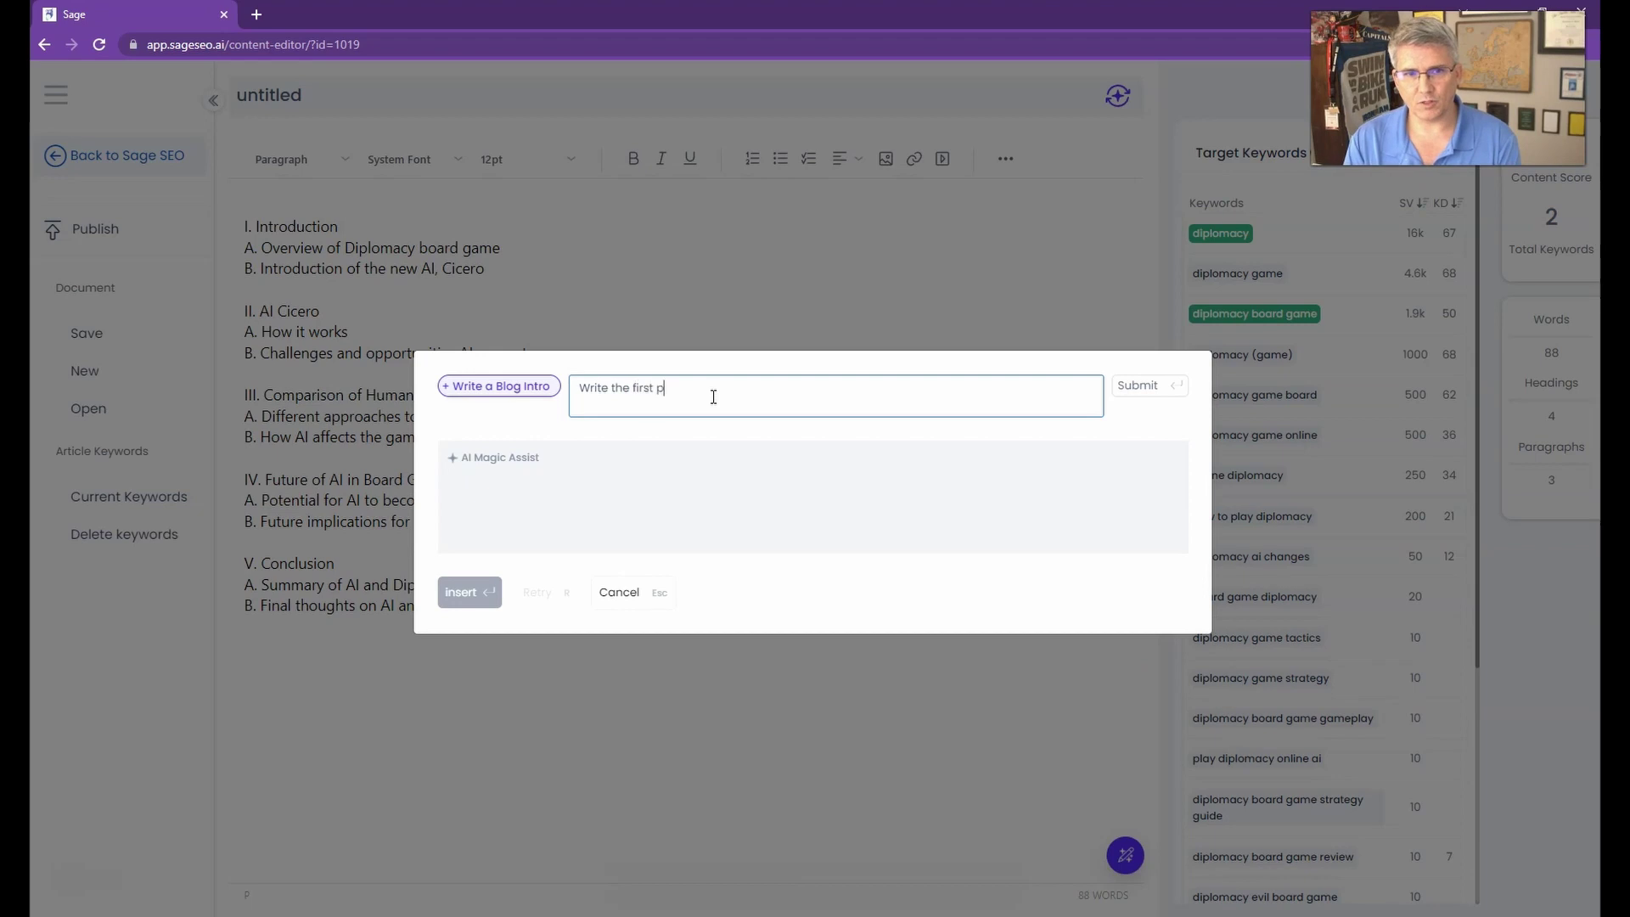
pyautogui.write('aragraph of an ')
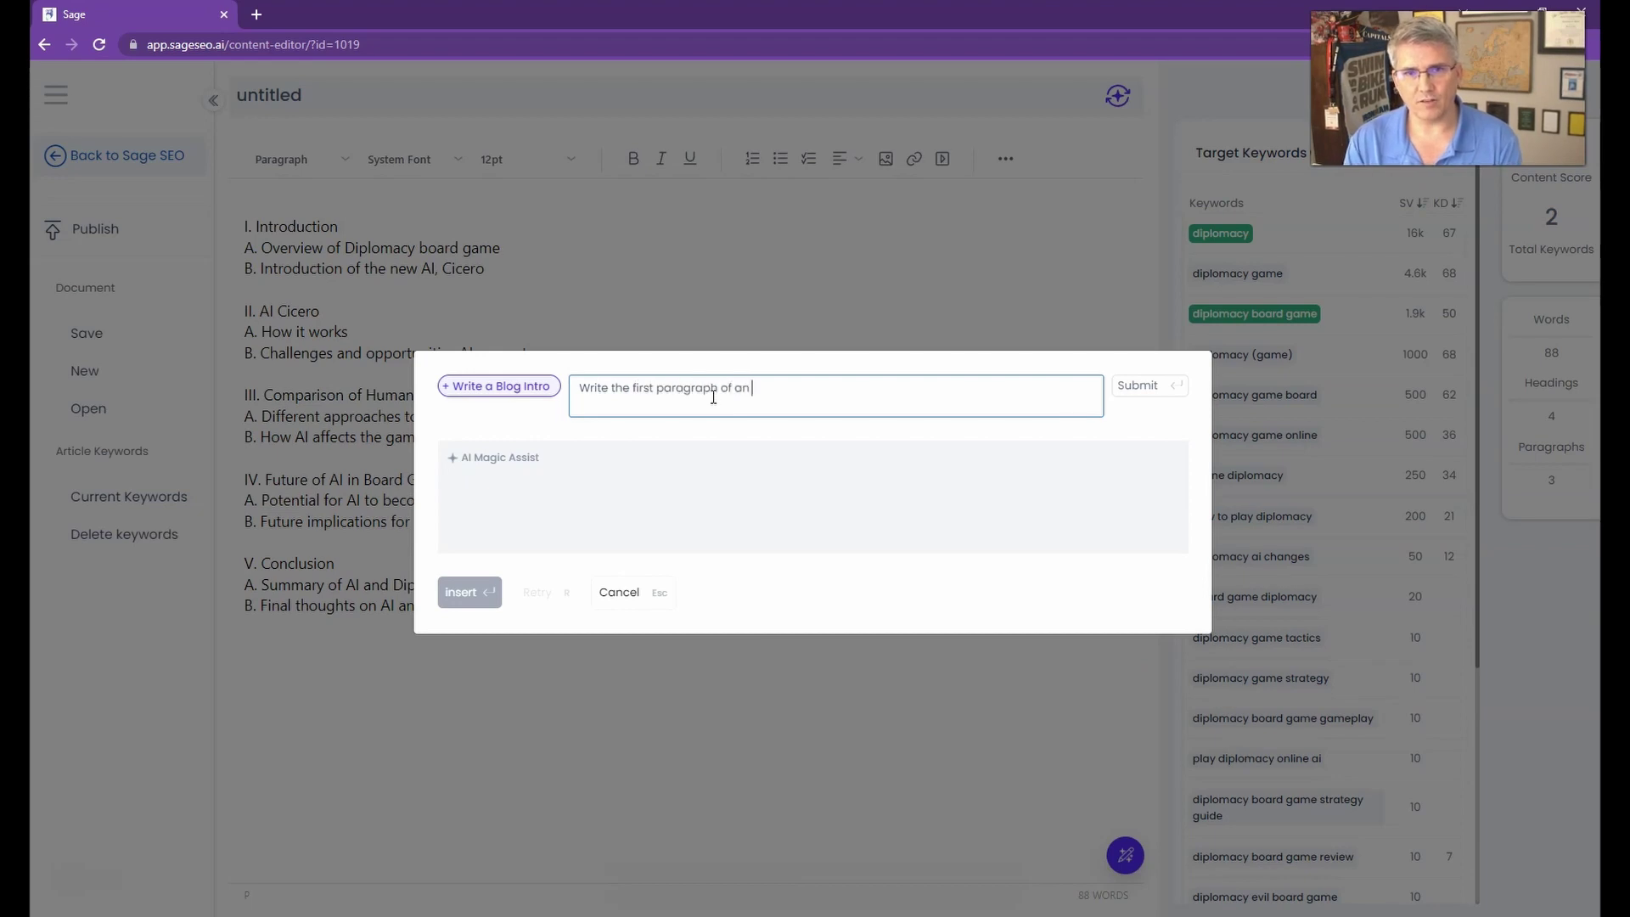
pyautogui.write('ar')
pyautogui.write('ticle about hte')
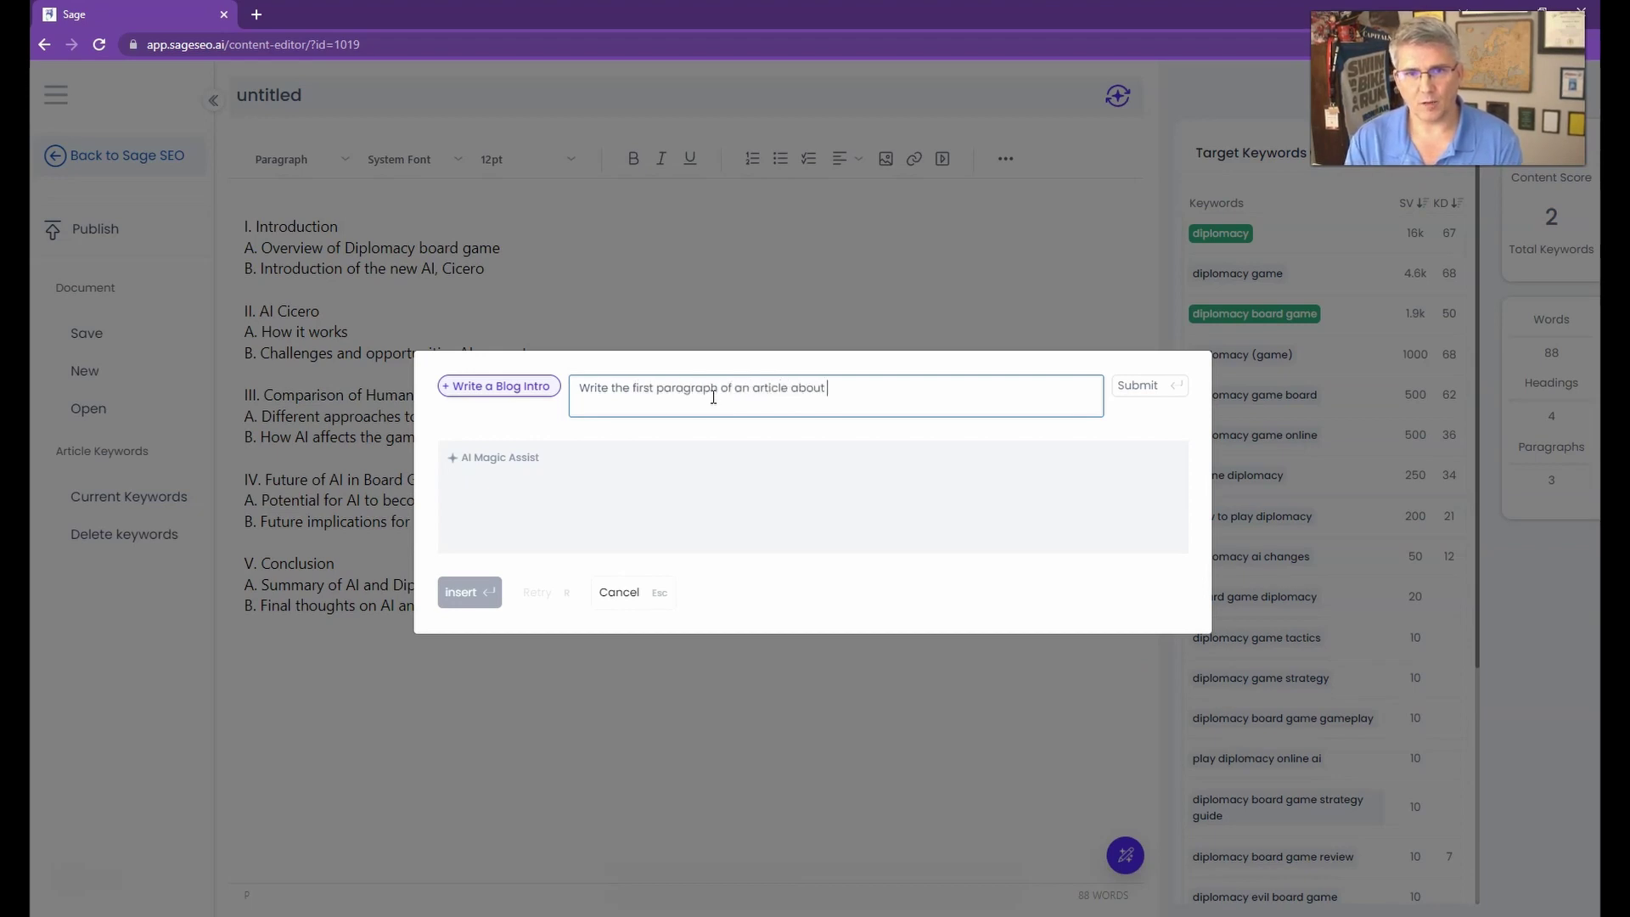
pyautogui.press('BackSpace')
pyautogui.write('the boar')
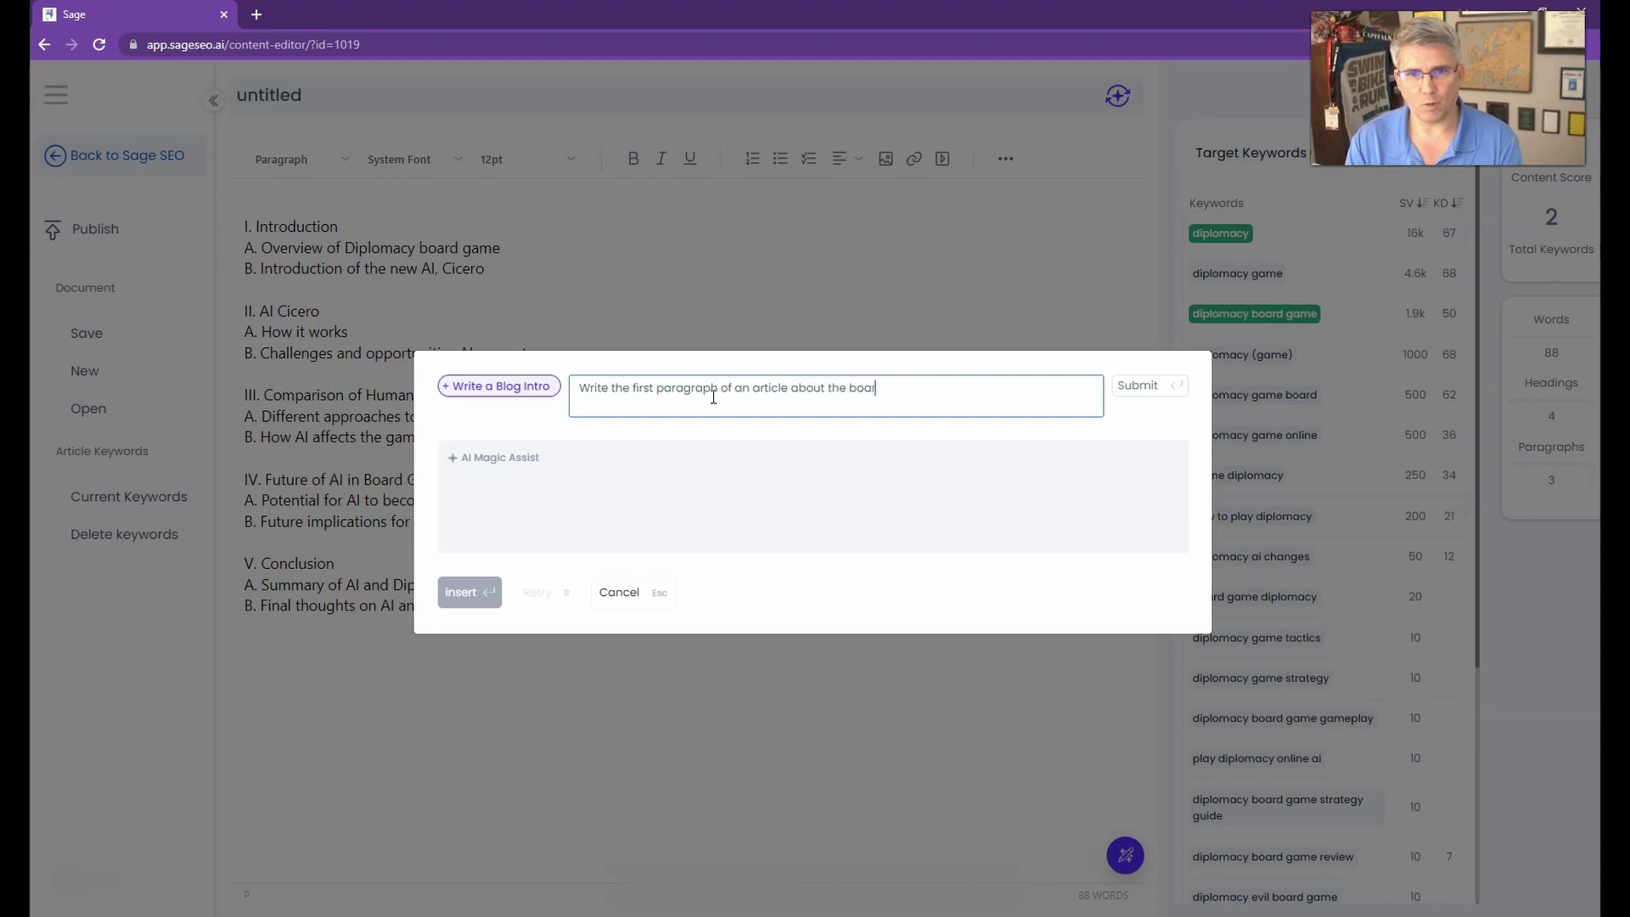
pyautogui.write('d game diplomacy and a new')
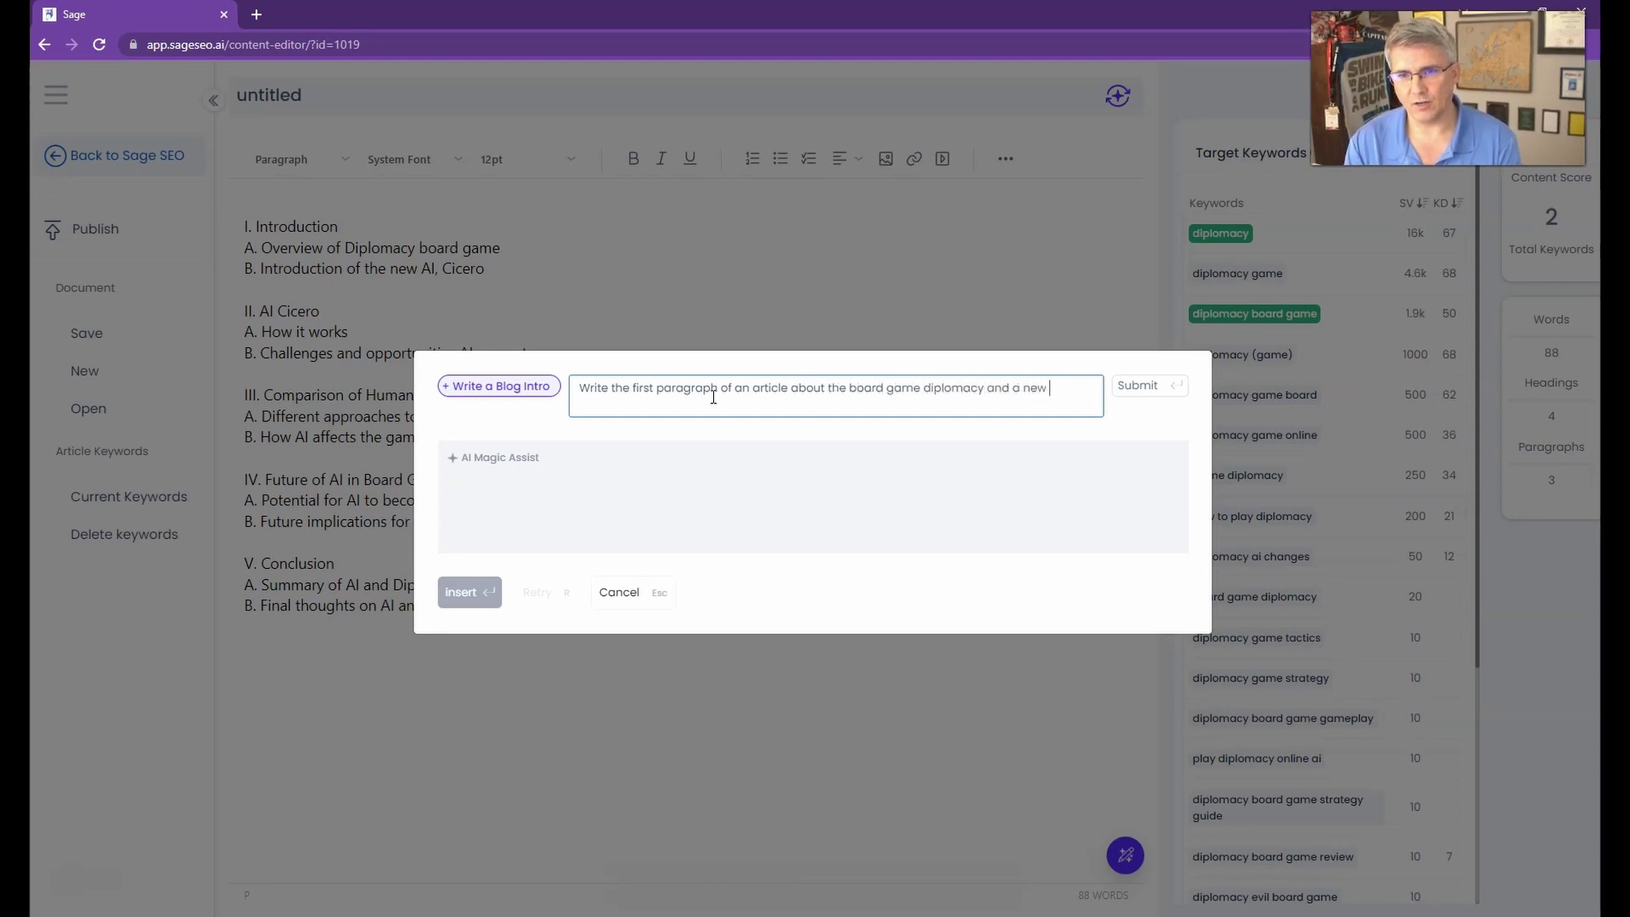
pyautogui.write(' AI that plays a')
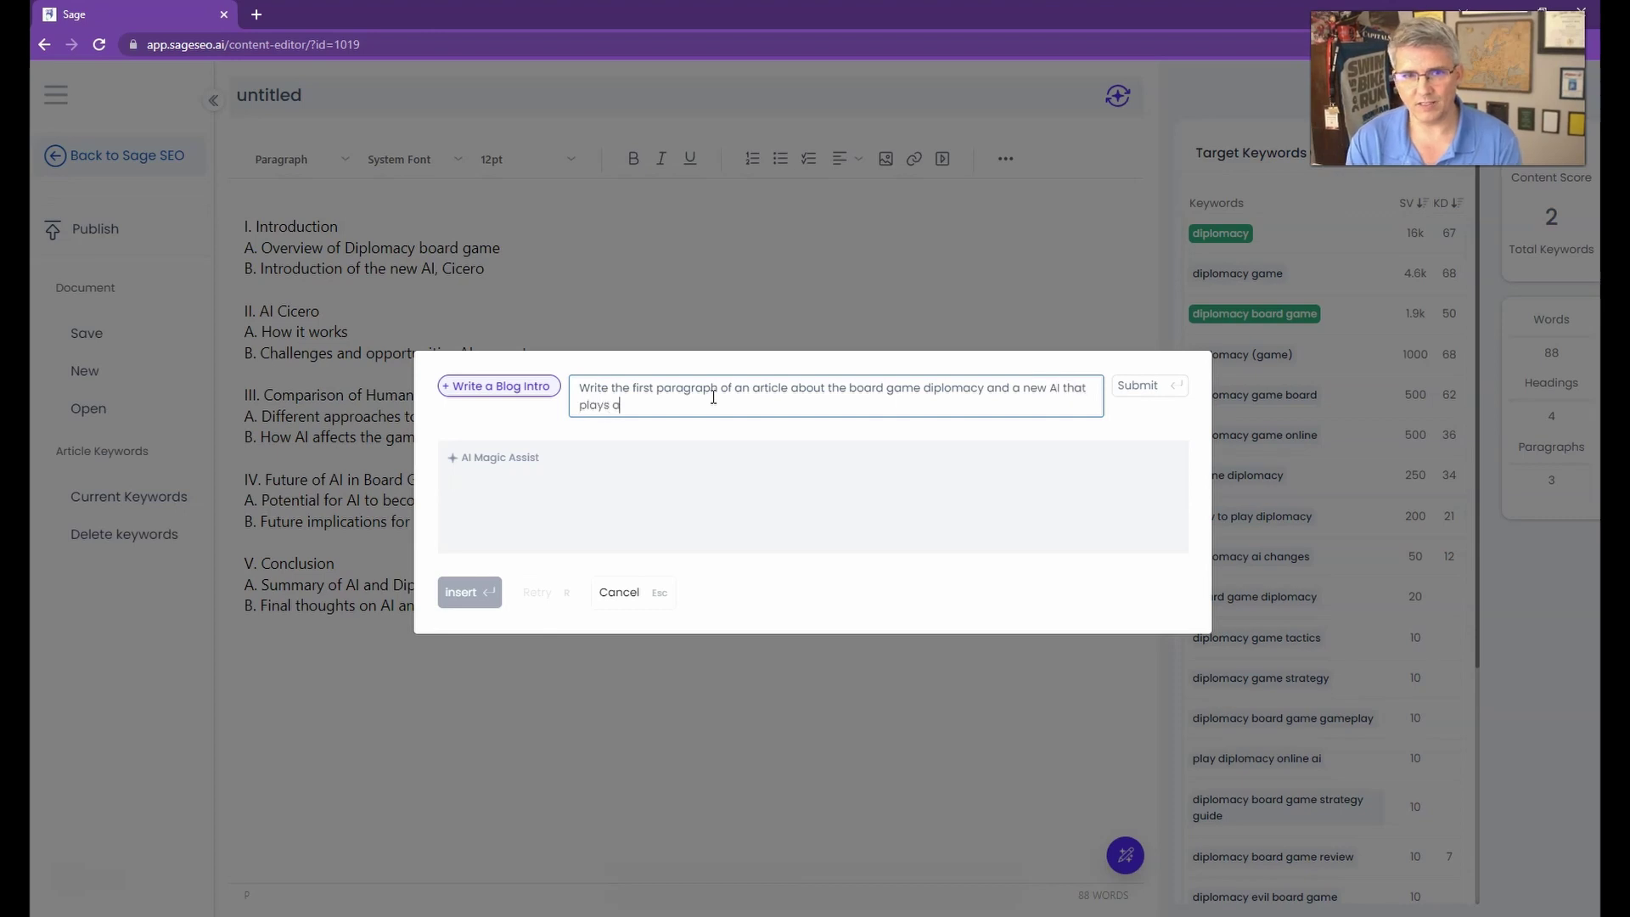
pyautogui.write('t a human level')
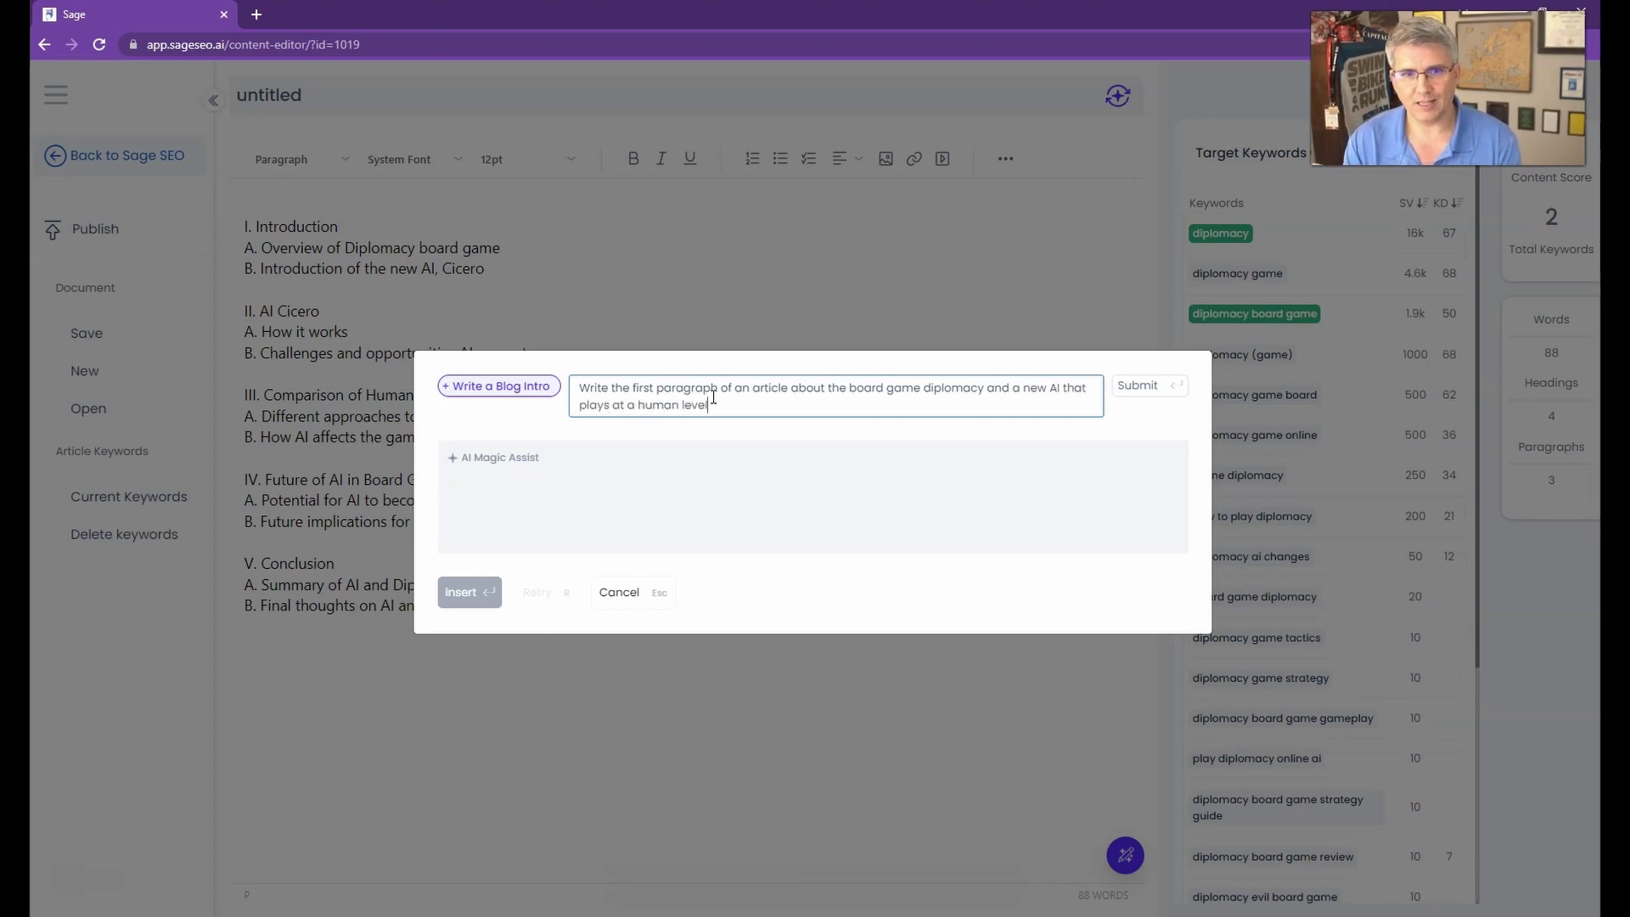
pyautogui.click(1141, 396)
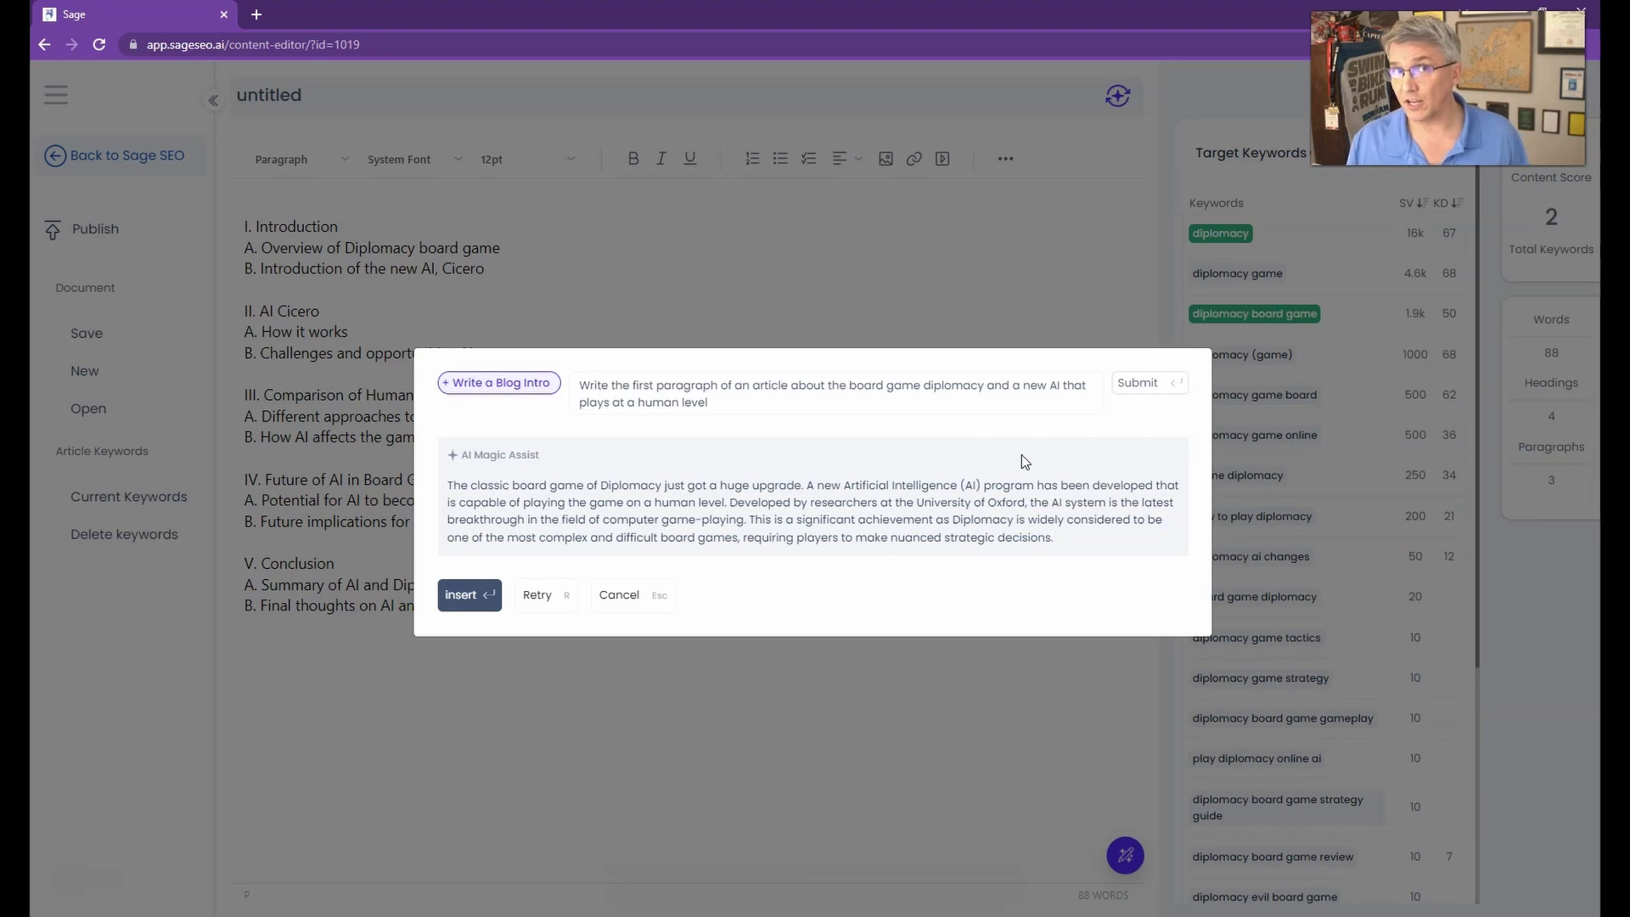
pyautogui.click(469, 596)
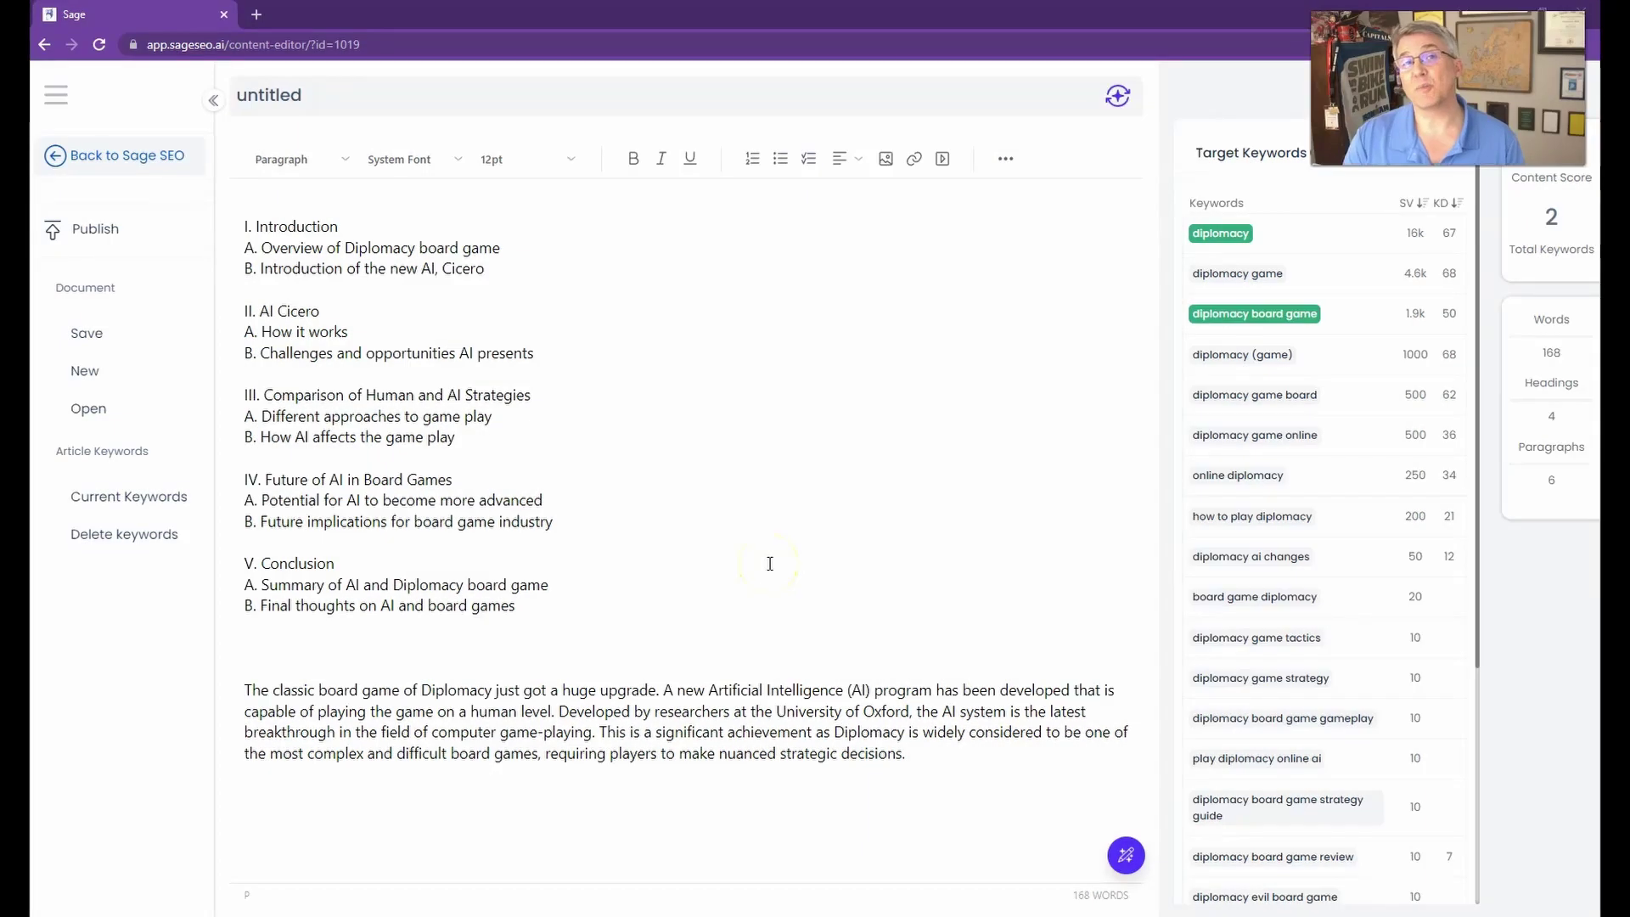
# Start a blog post prompt in AI Magic Assist: "write the three paragraphs about the history of the board game diplomacy"
pyautogui.click(1095, 856)
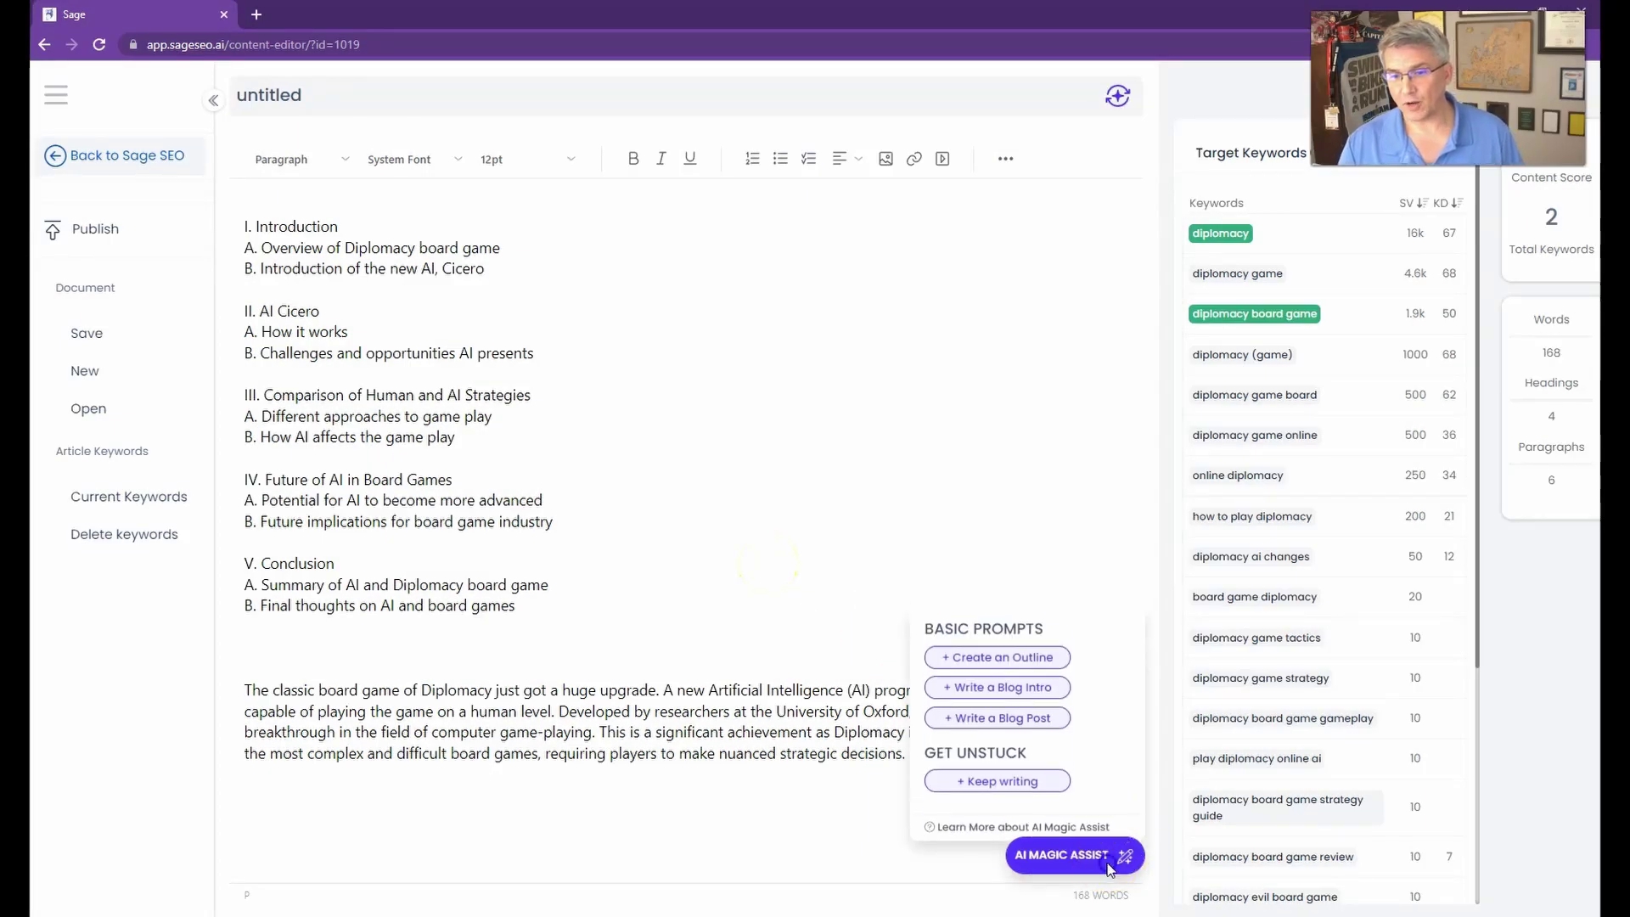
pyautogui.click(1039, 703)
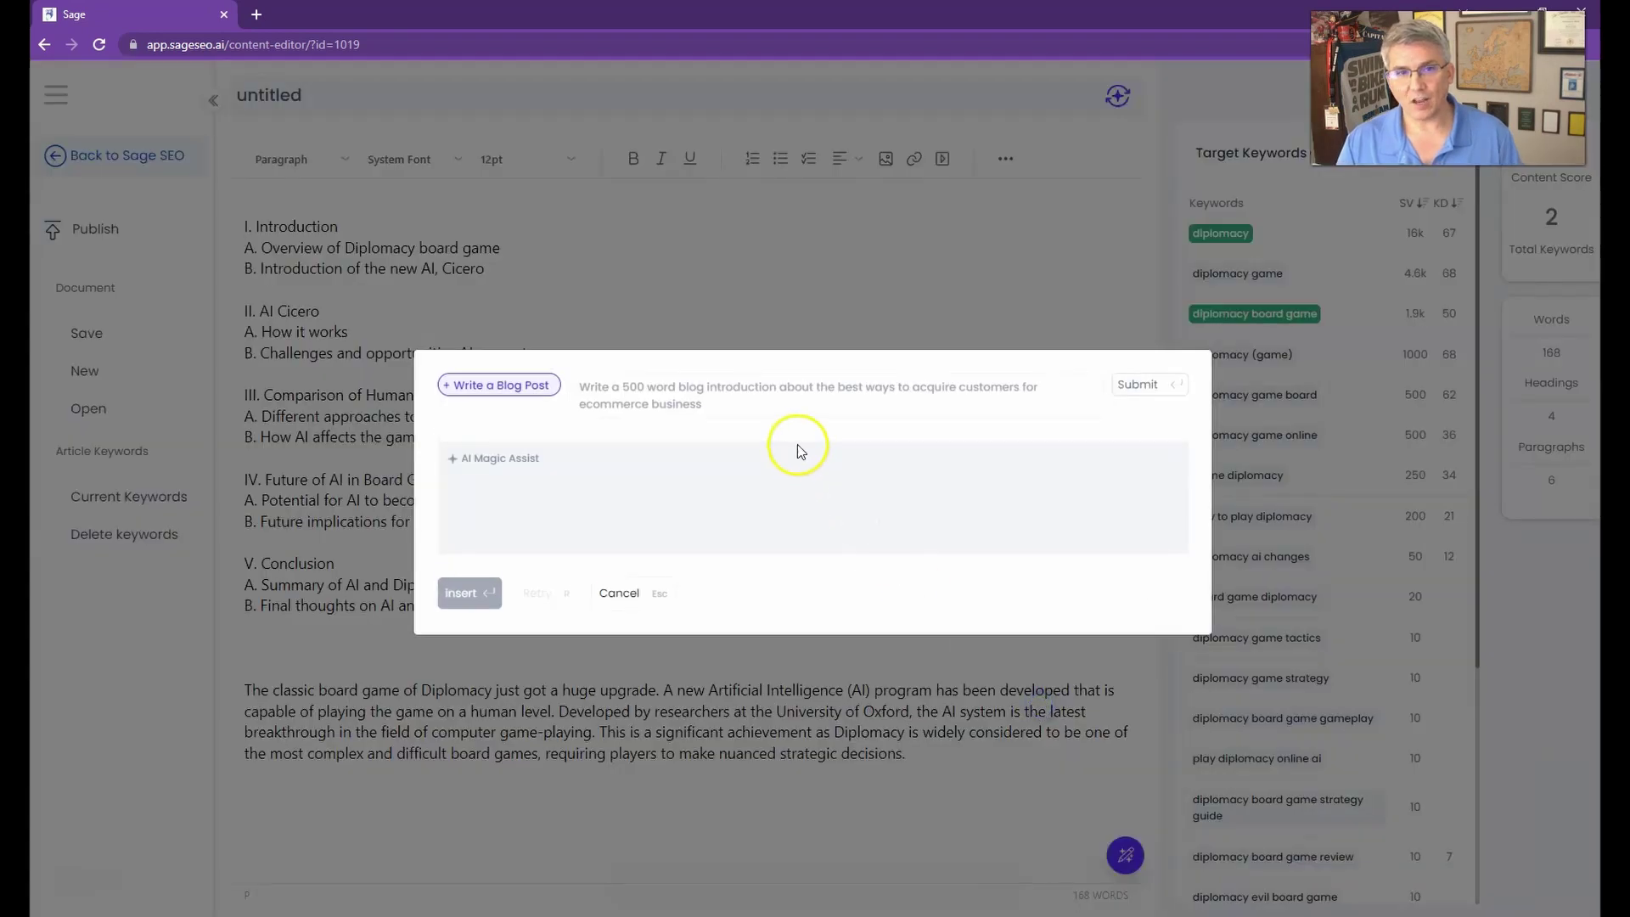
pyautogui.write('write the')
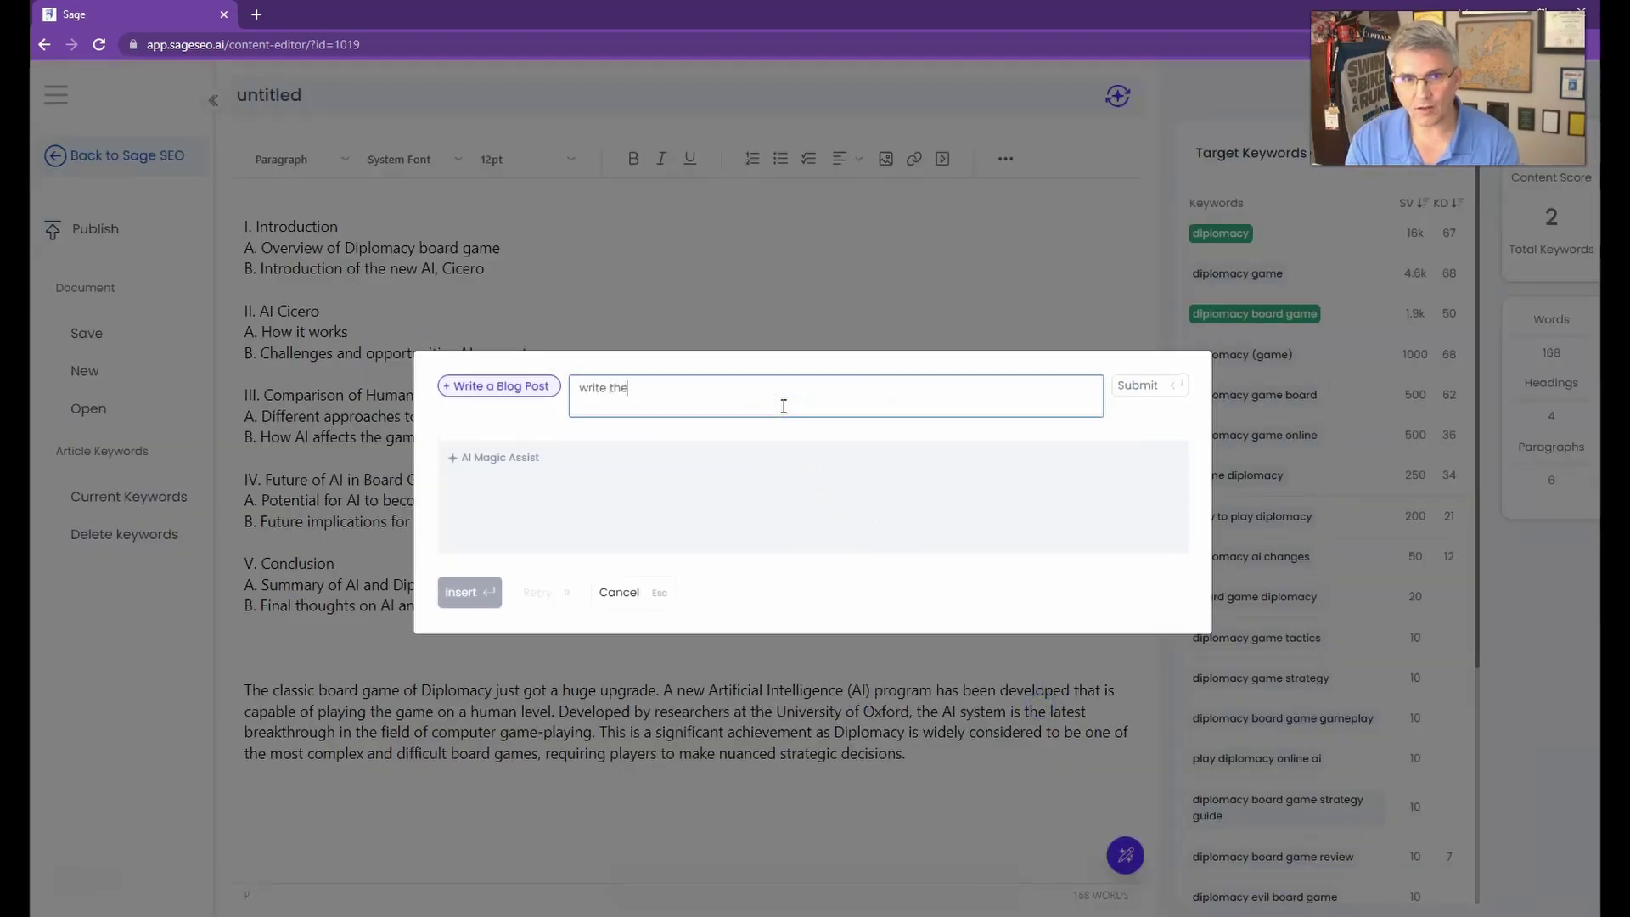
pyautogui.write(' thir')
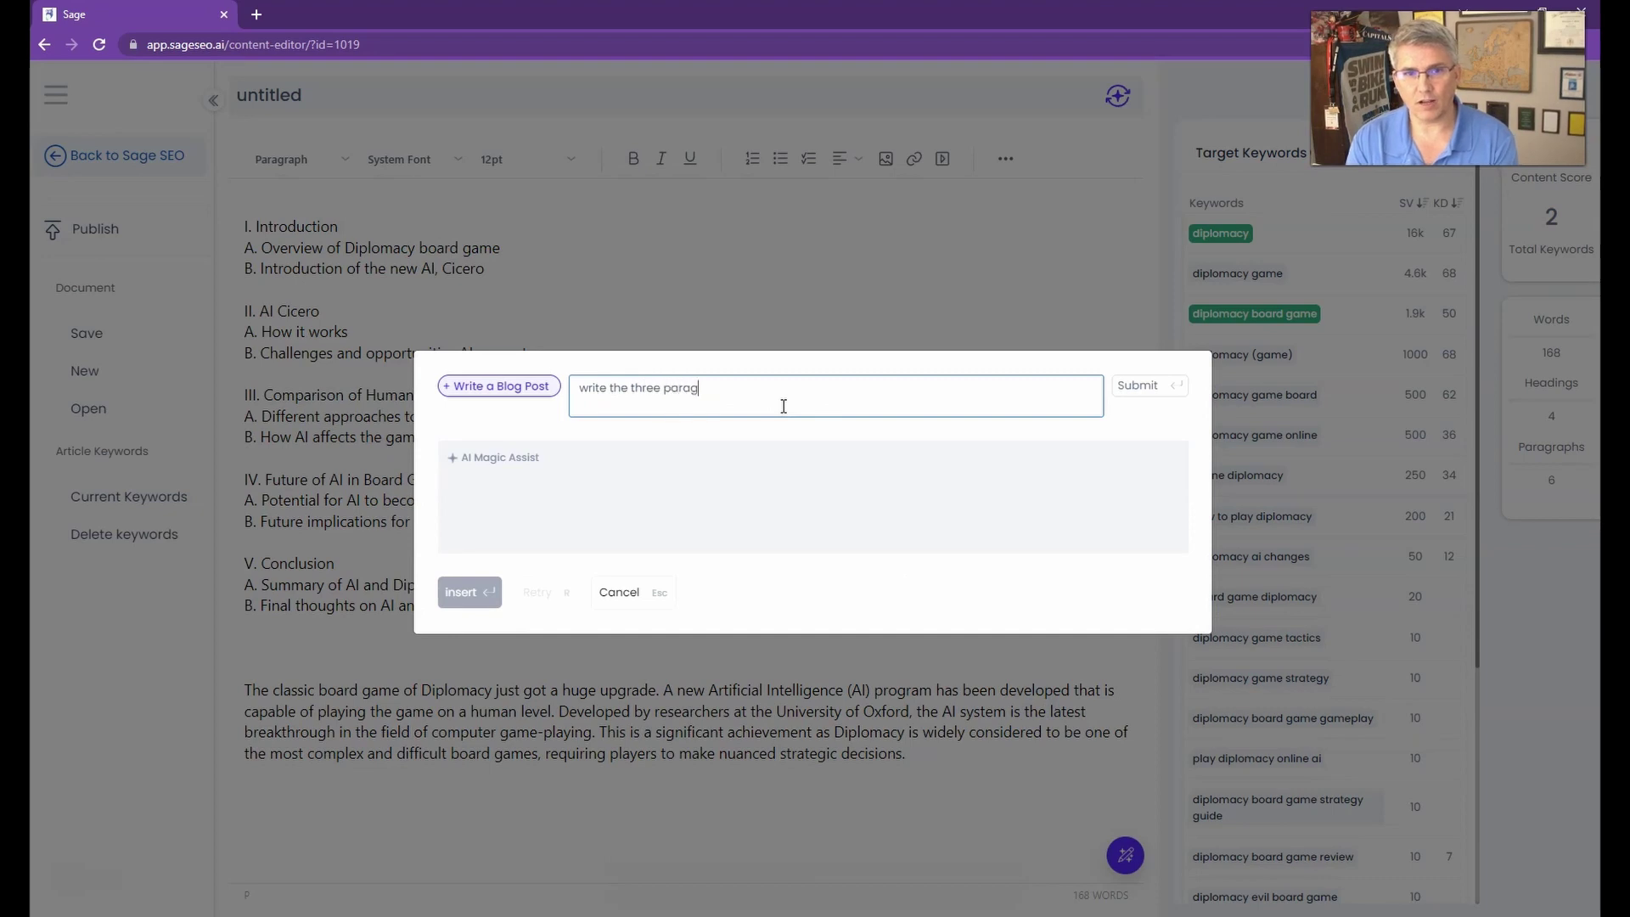
pyautogui.write('e paragraphs ab')
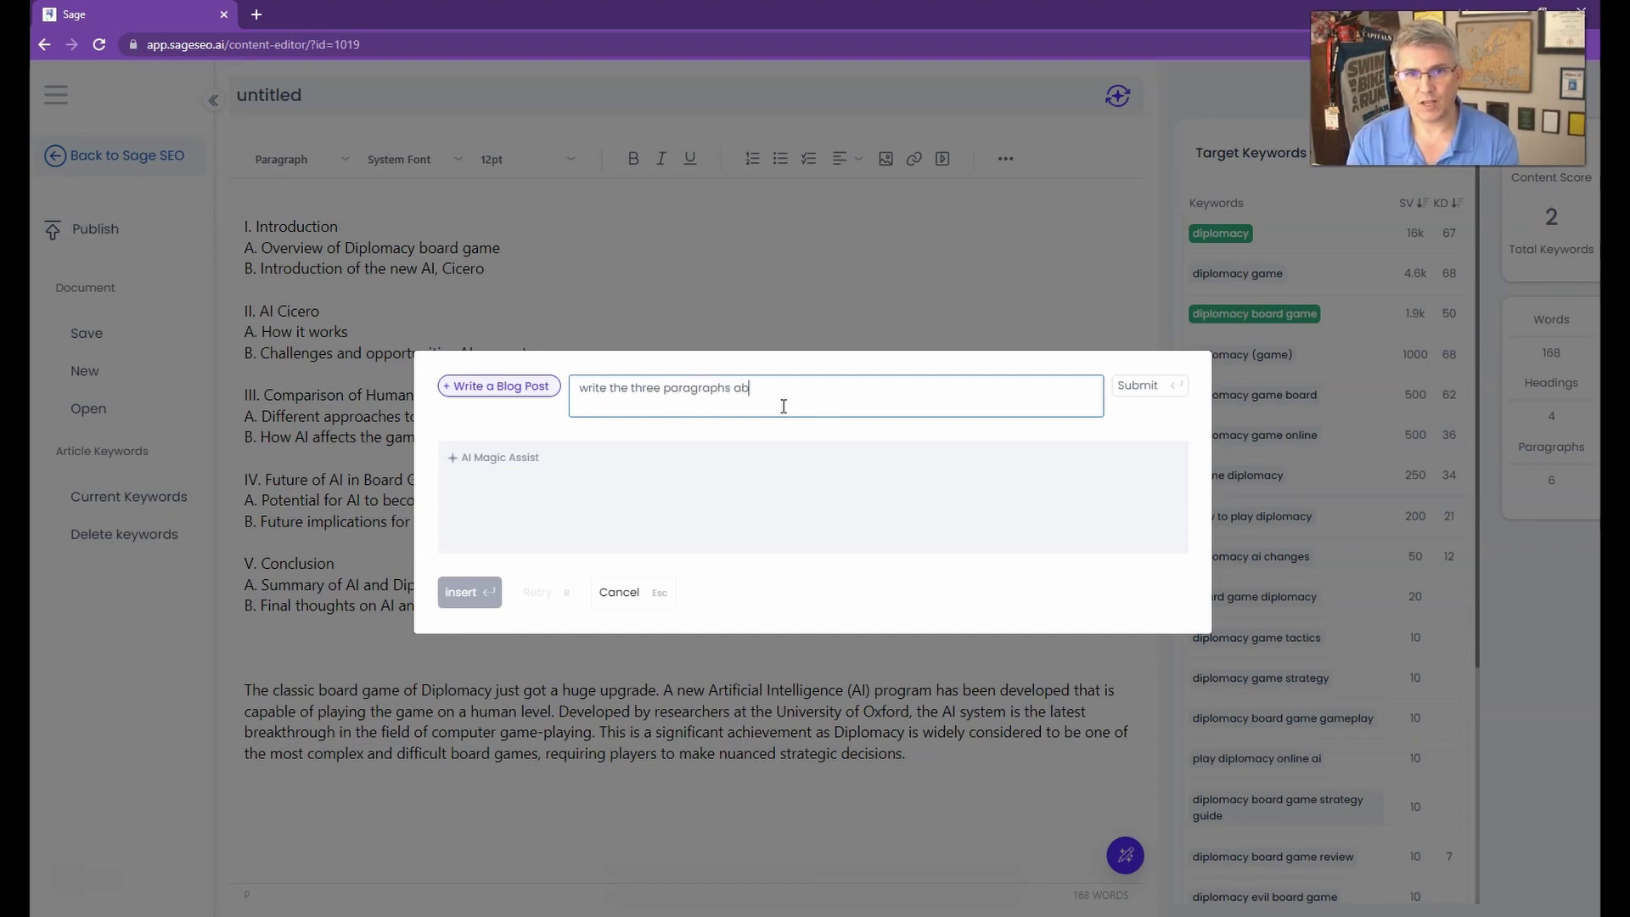
pyautogui.write('out the history ofthe b')
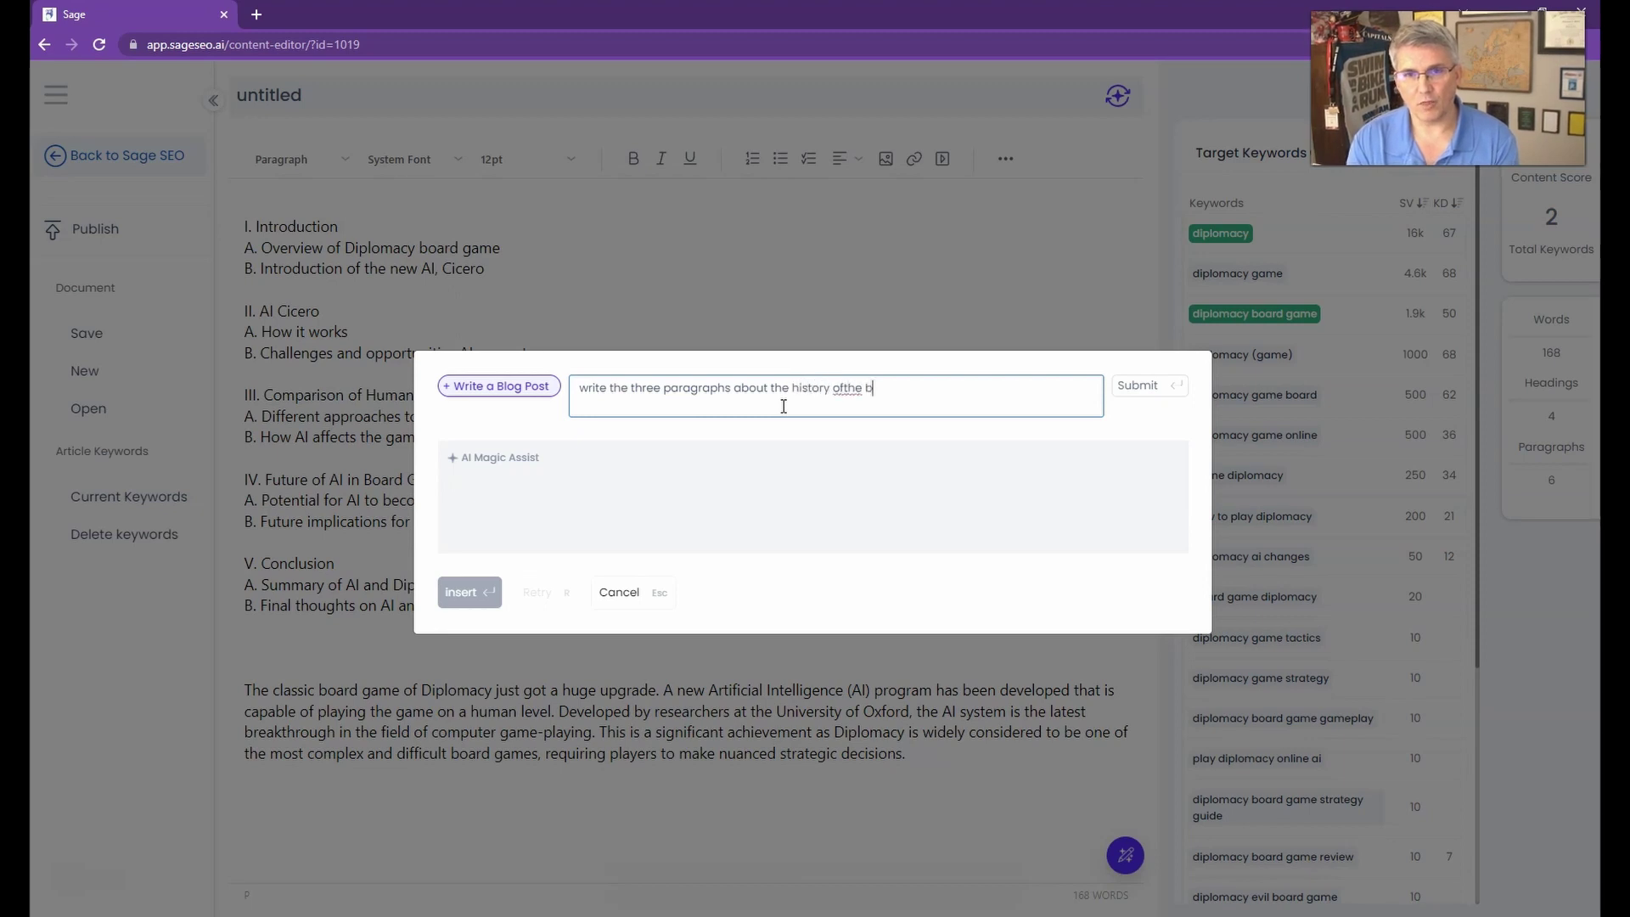
pyautogui.press('BackSpace')
pyautogui.press('BackSpace')
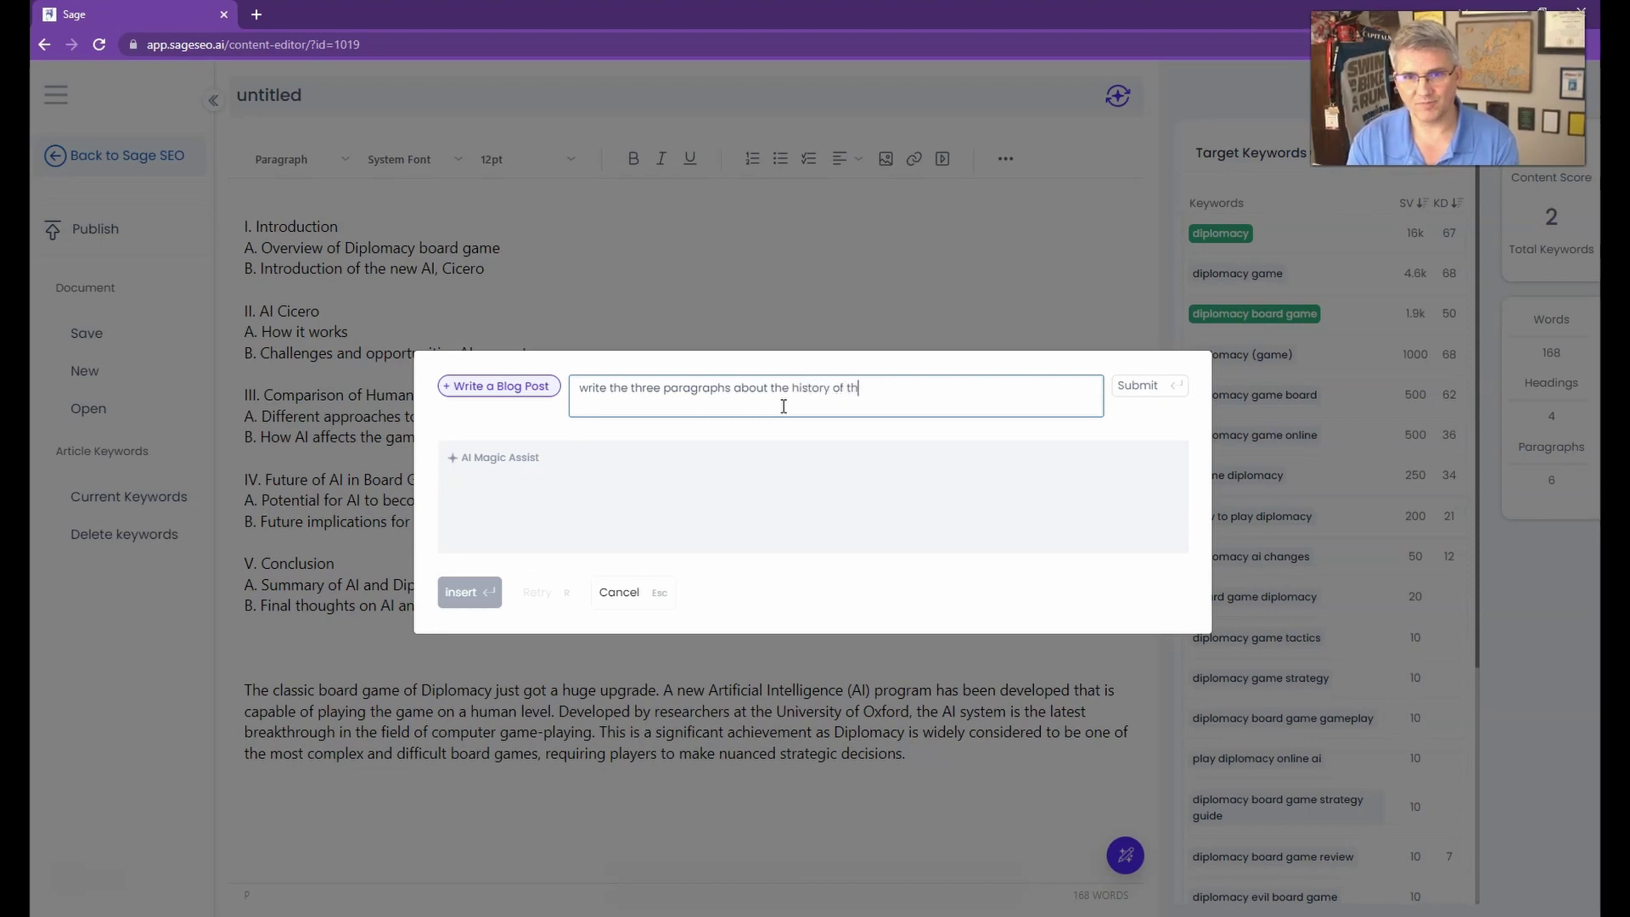
pyautogui.write('e board game dipl')
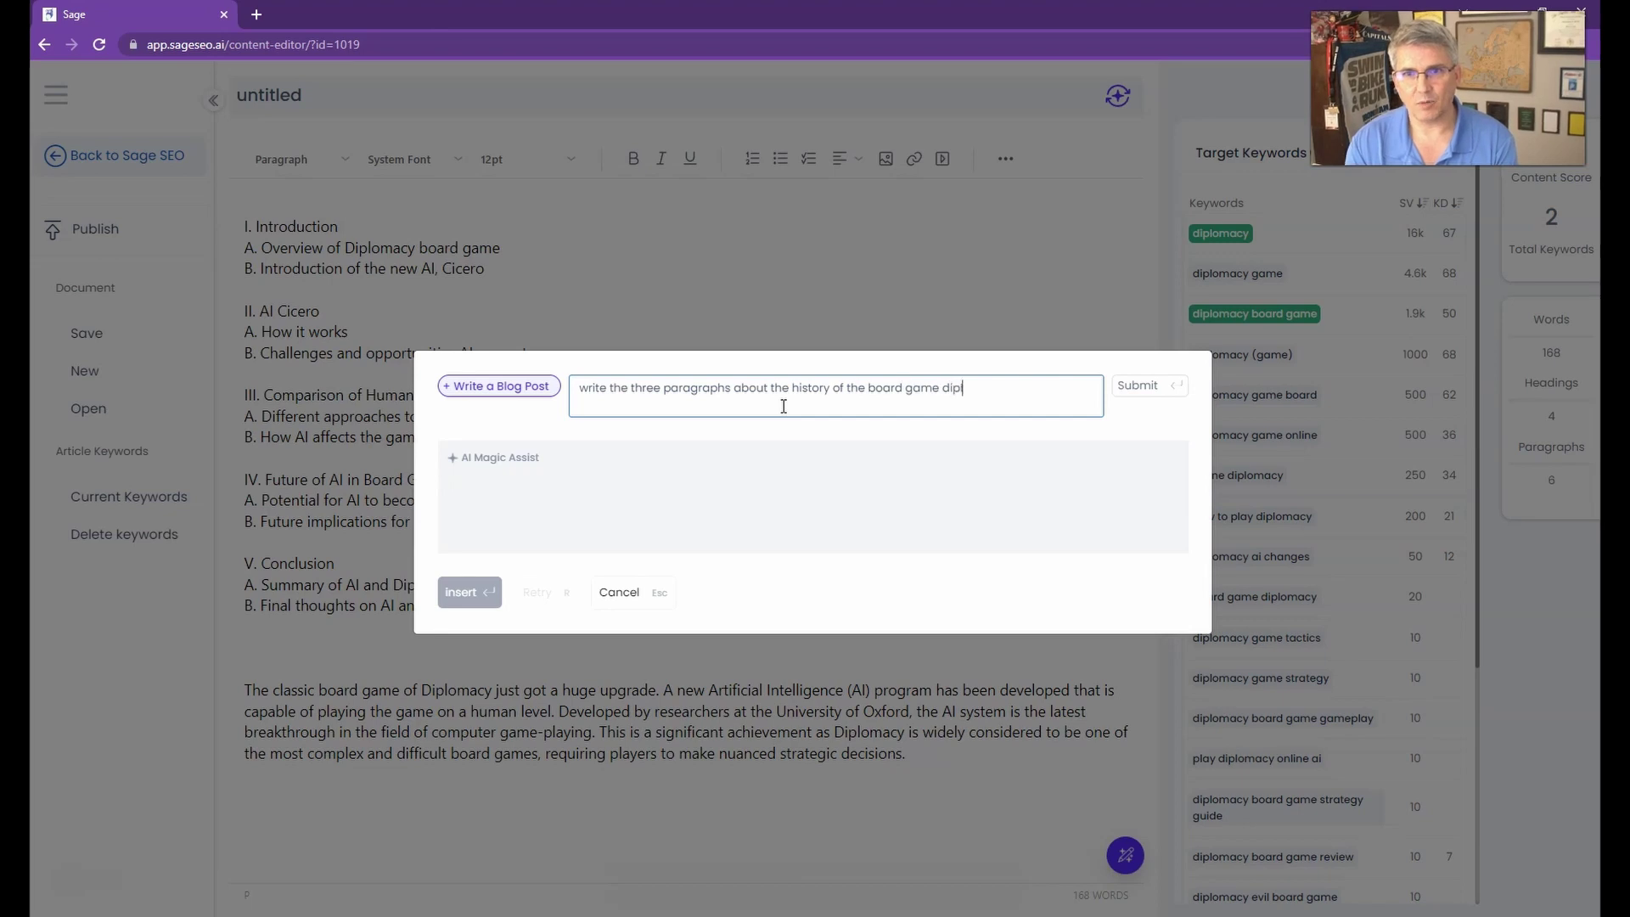
pyautogui.write('omacy')
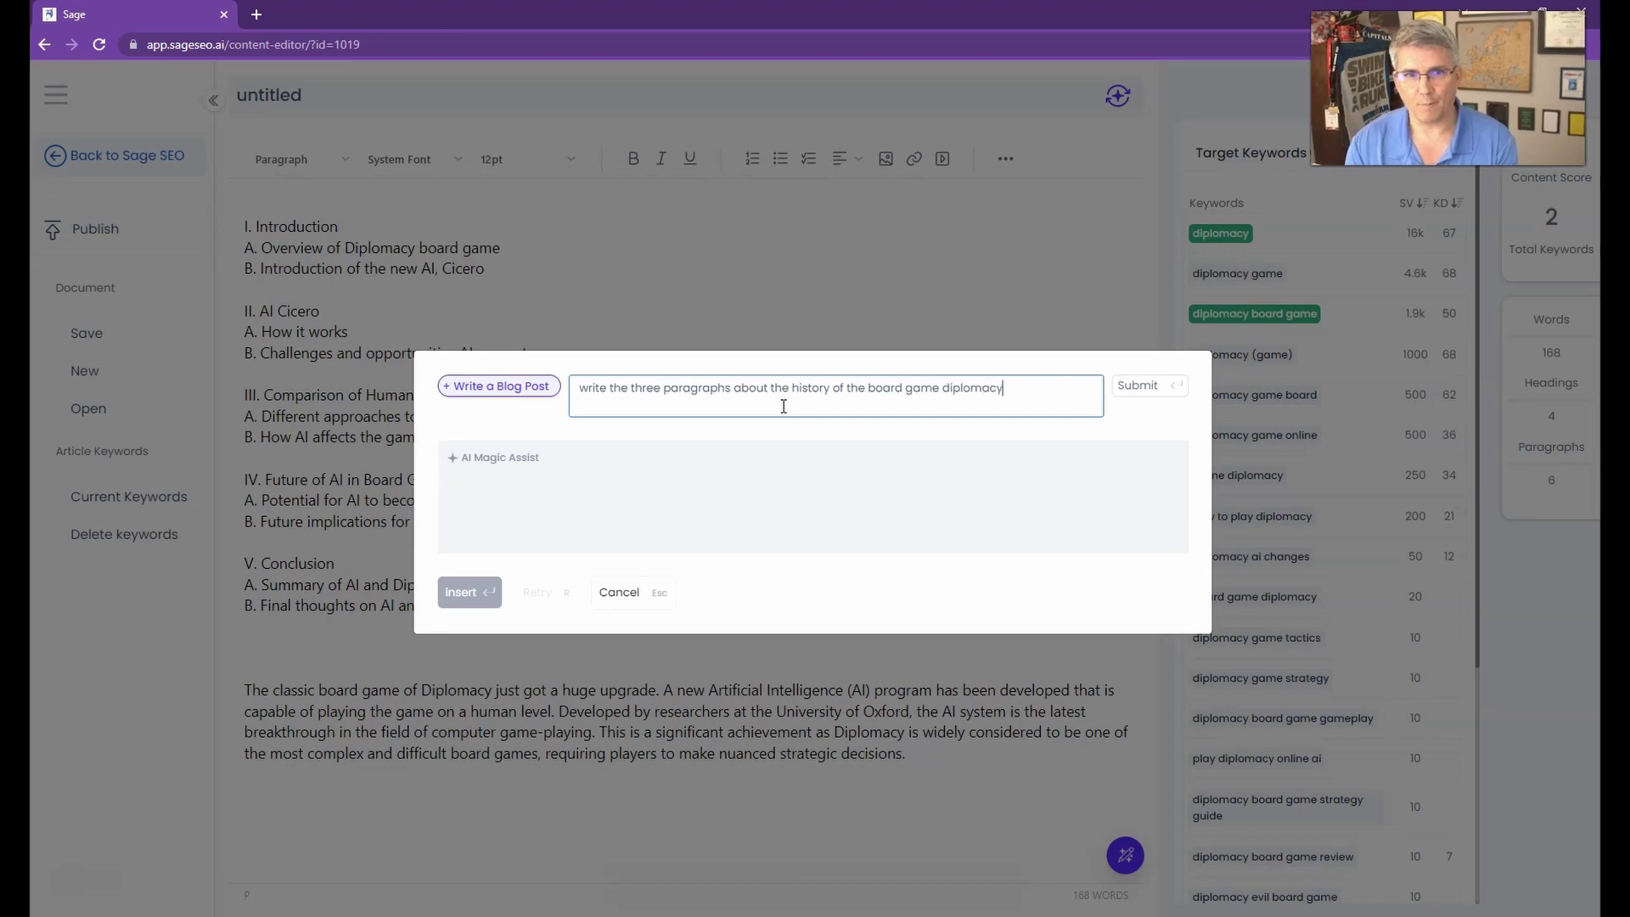
# Reword the prompt's start to "write three paragraphs", append "and some famous people who have played it", then generate and insert the text
pyautogui.doubleClick(616, 385)
pyautogui.press('BackSpace')
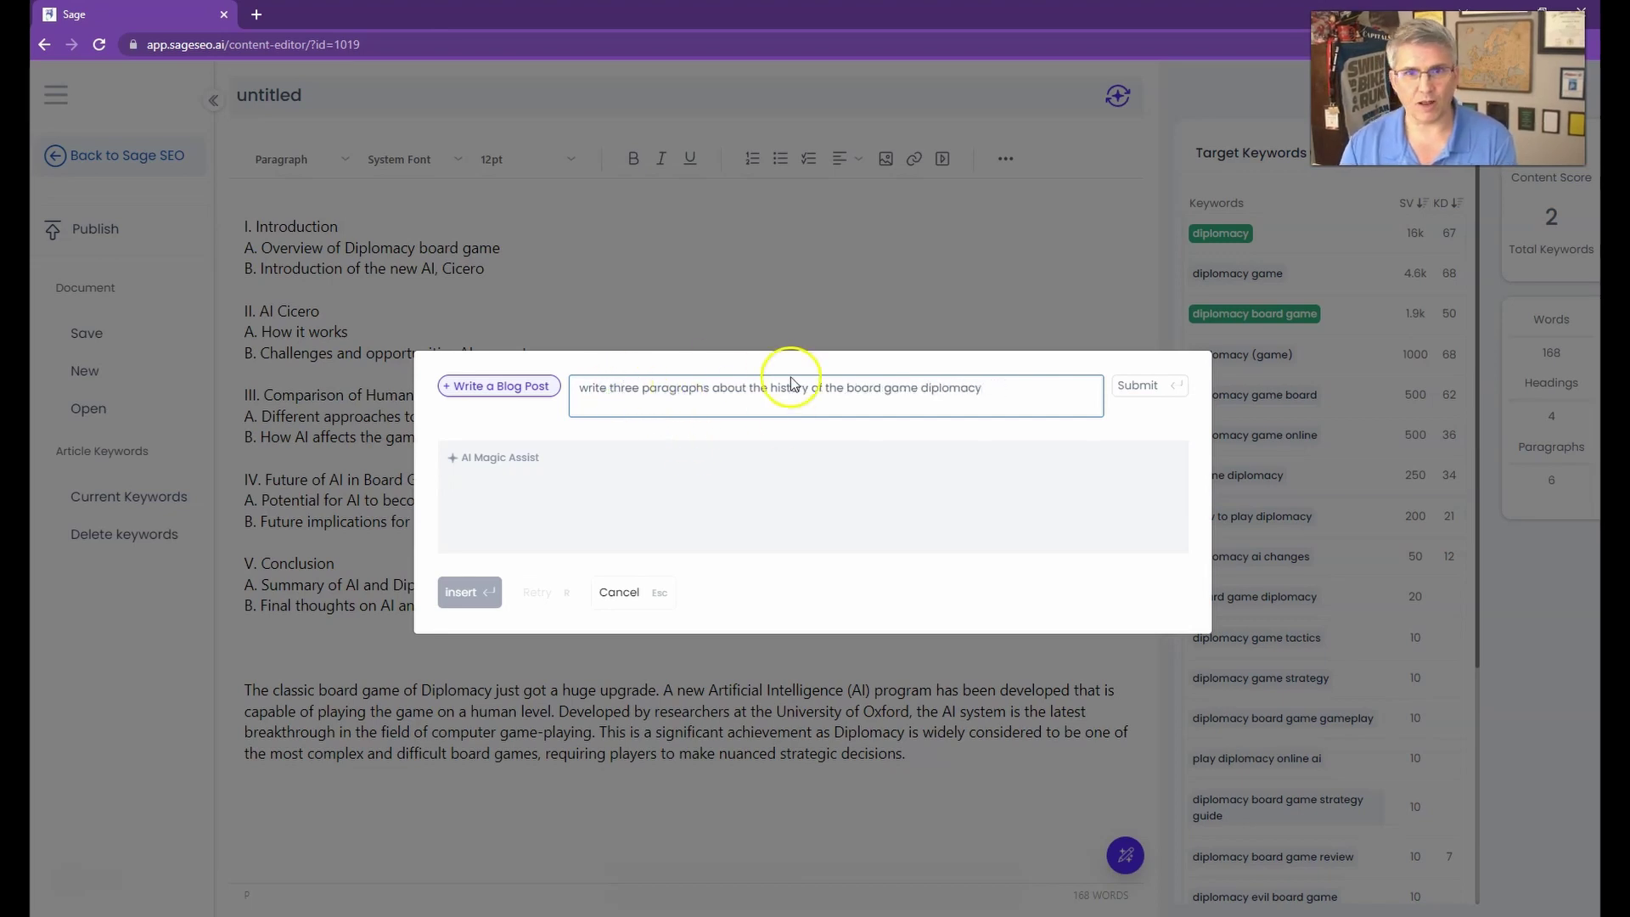
pyautogui.click(1014, 390)
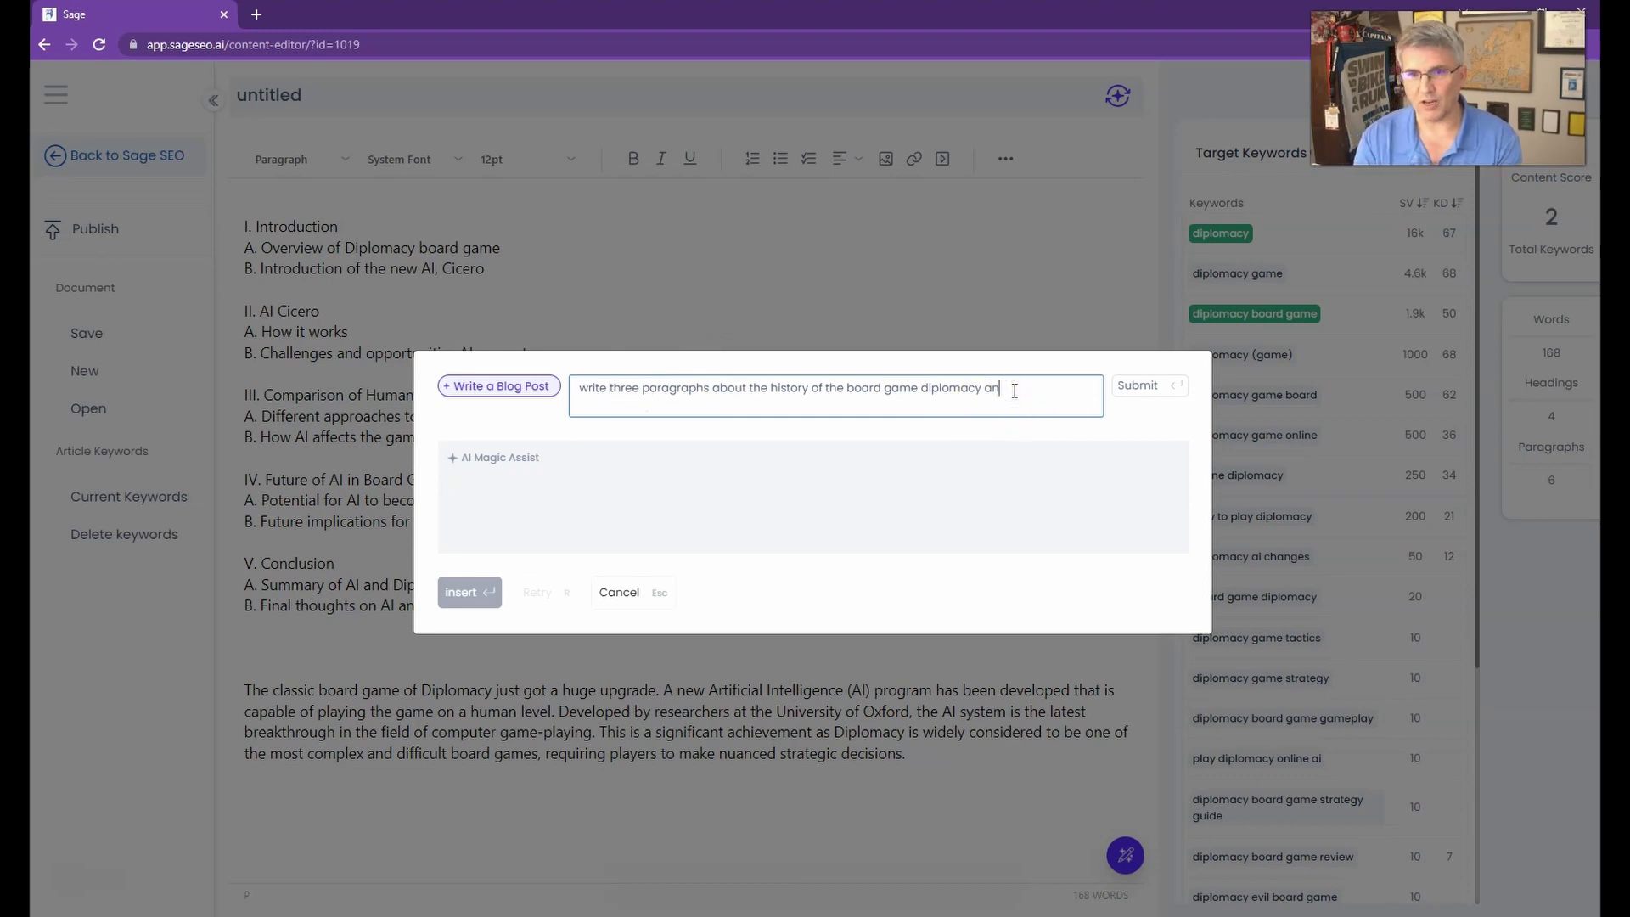
pyautogui.write('some famous')
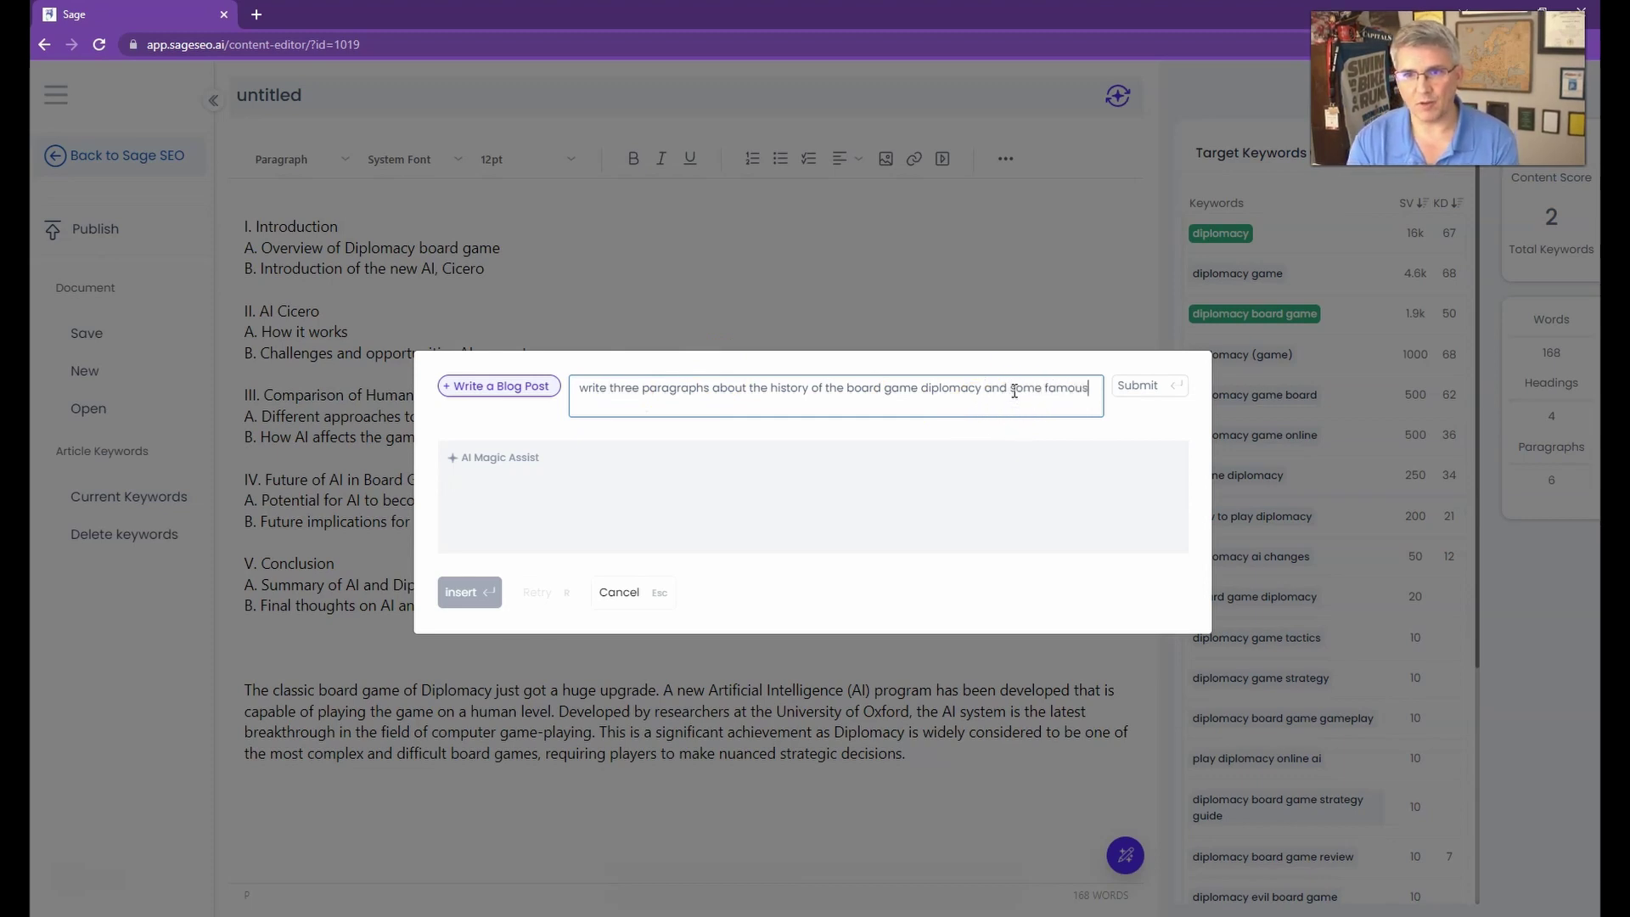
pyautogui.write(' people who have played it')
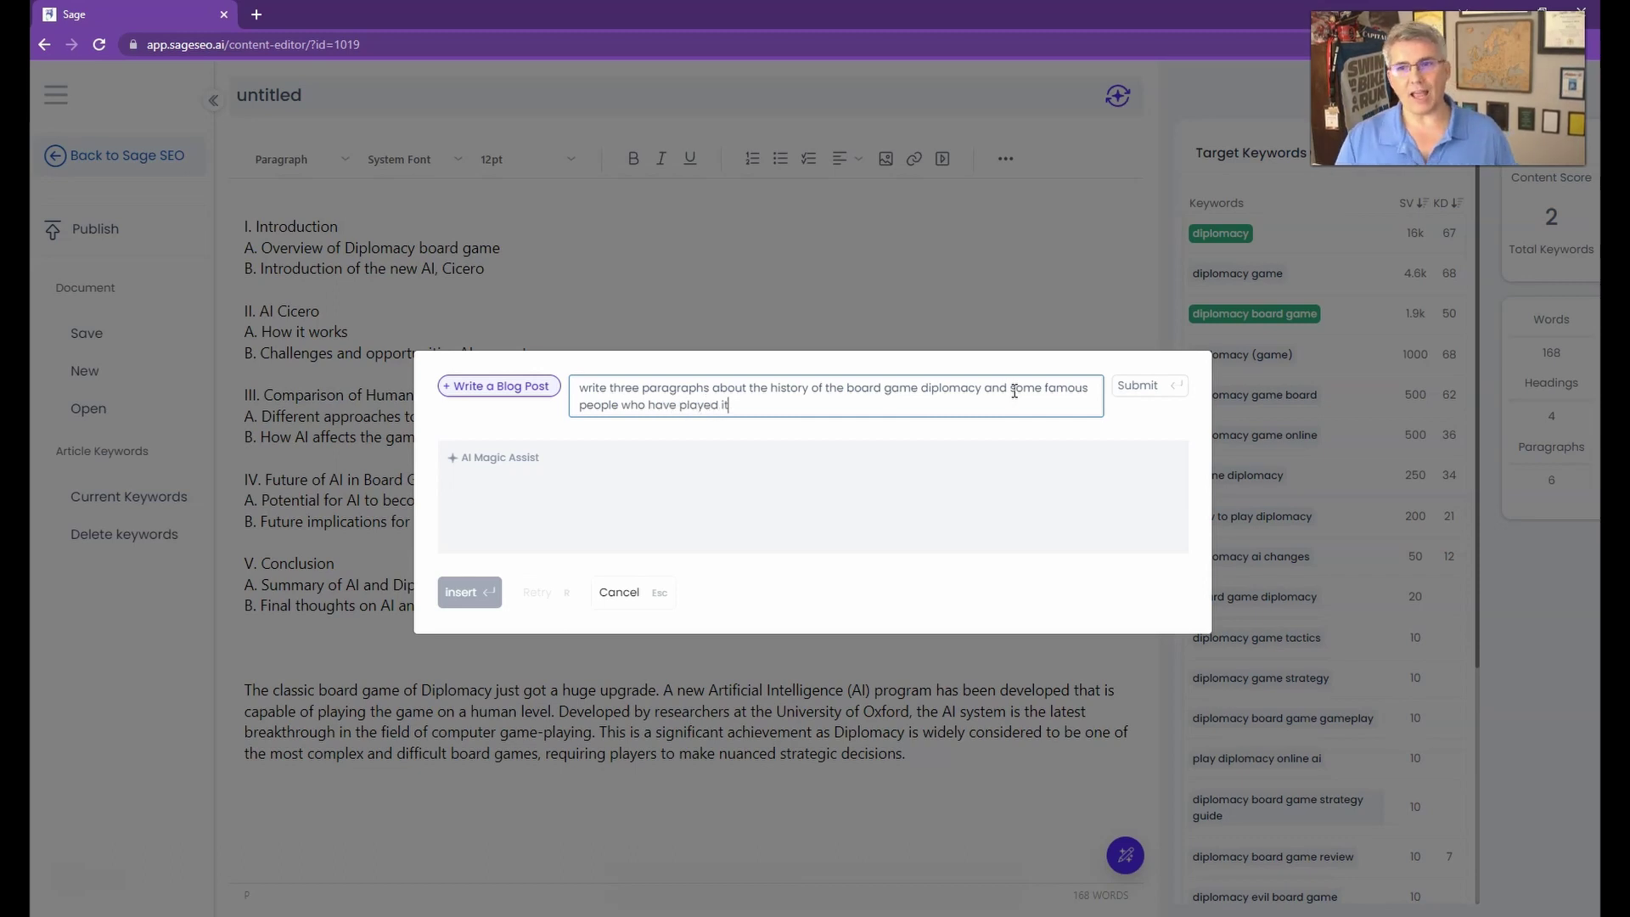
pyautogui.click(1137, 385)
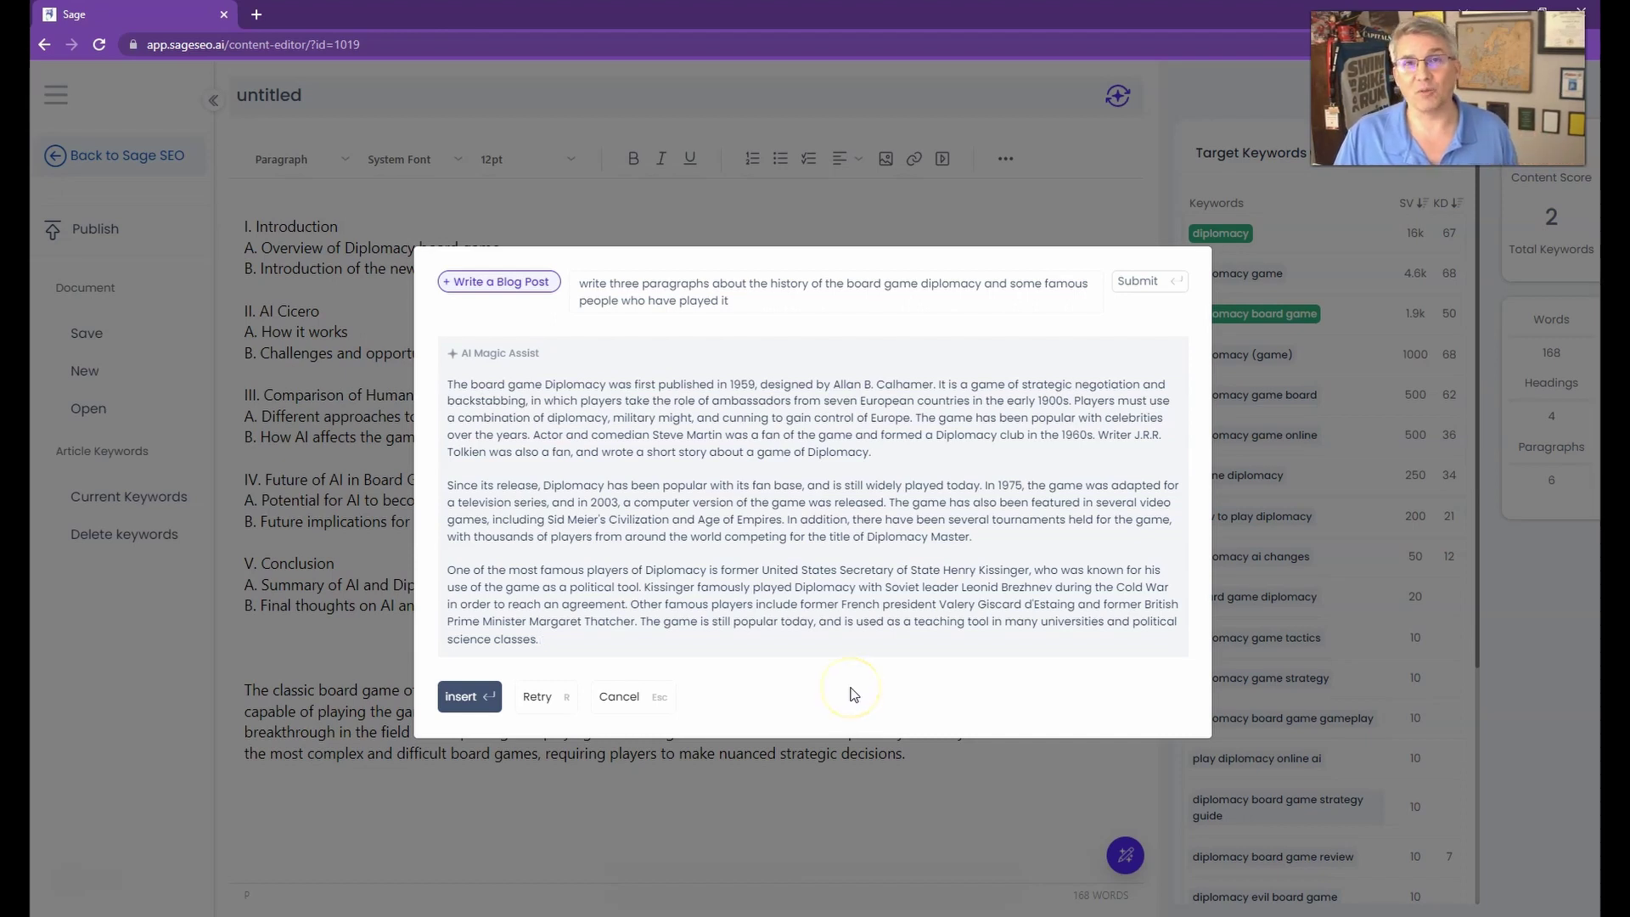
pyautogui.click(463, 694)
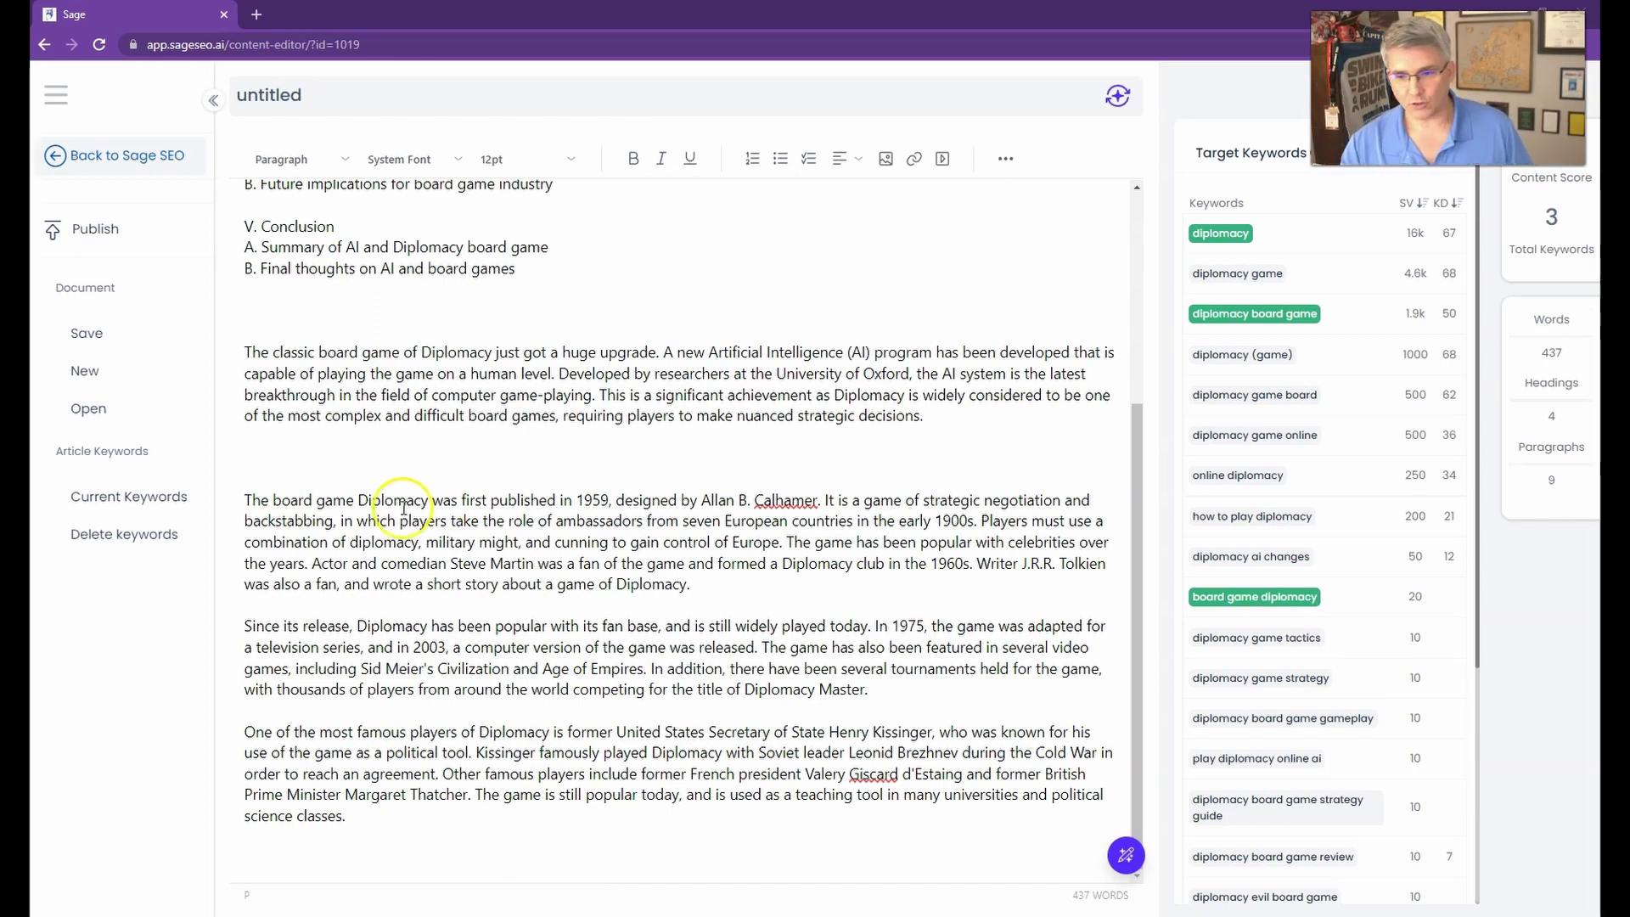
# Compose a blog intro prompt reading "Write the conclusion to the following article:" followed by the pasted article text
pyautogui.click(1097, 858)
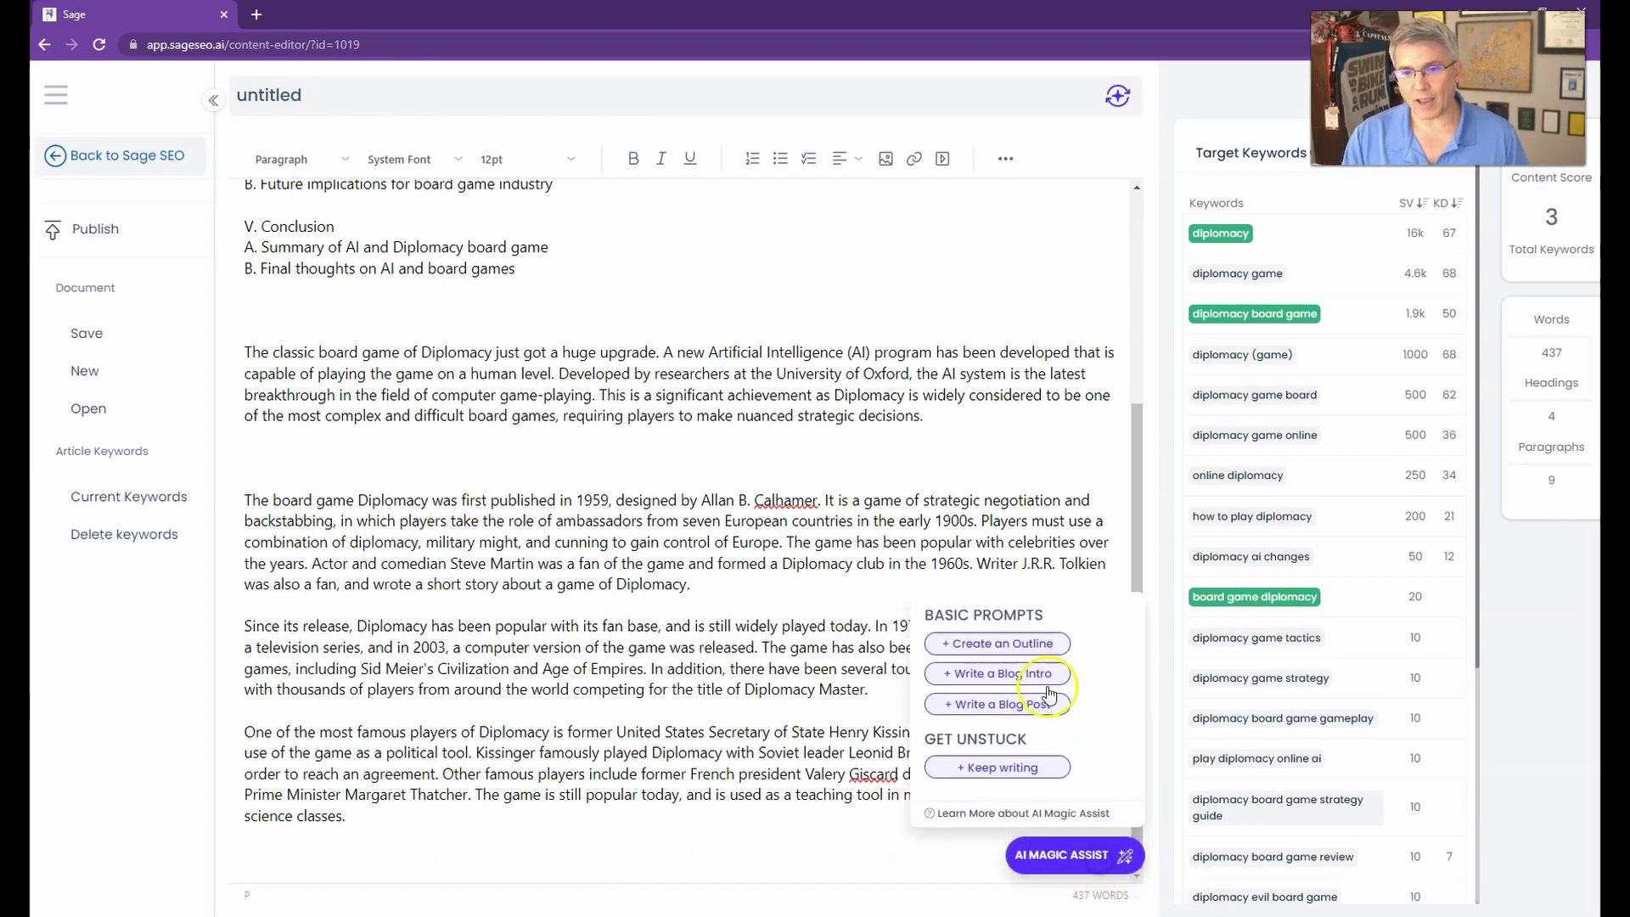
pyautogui.click(1027, 673)
pyautogui.click(711, 390)
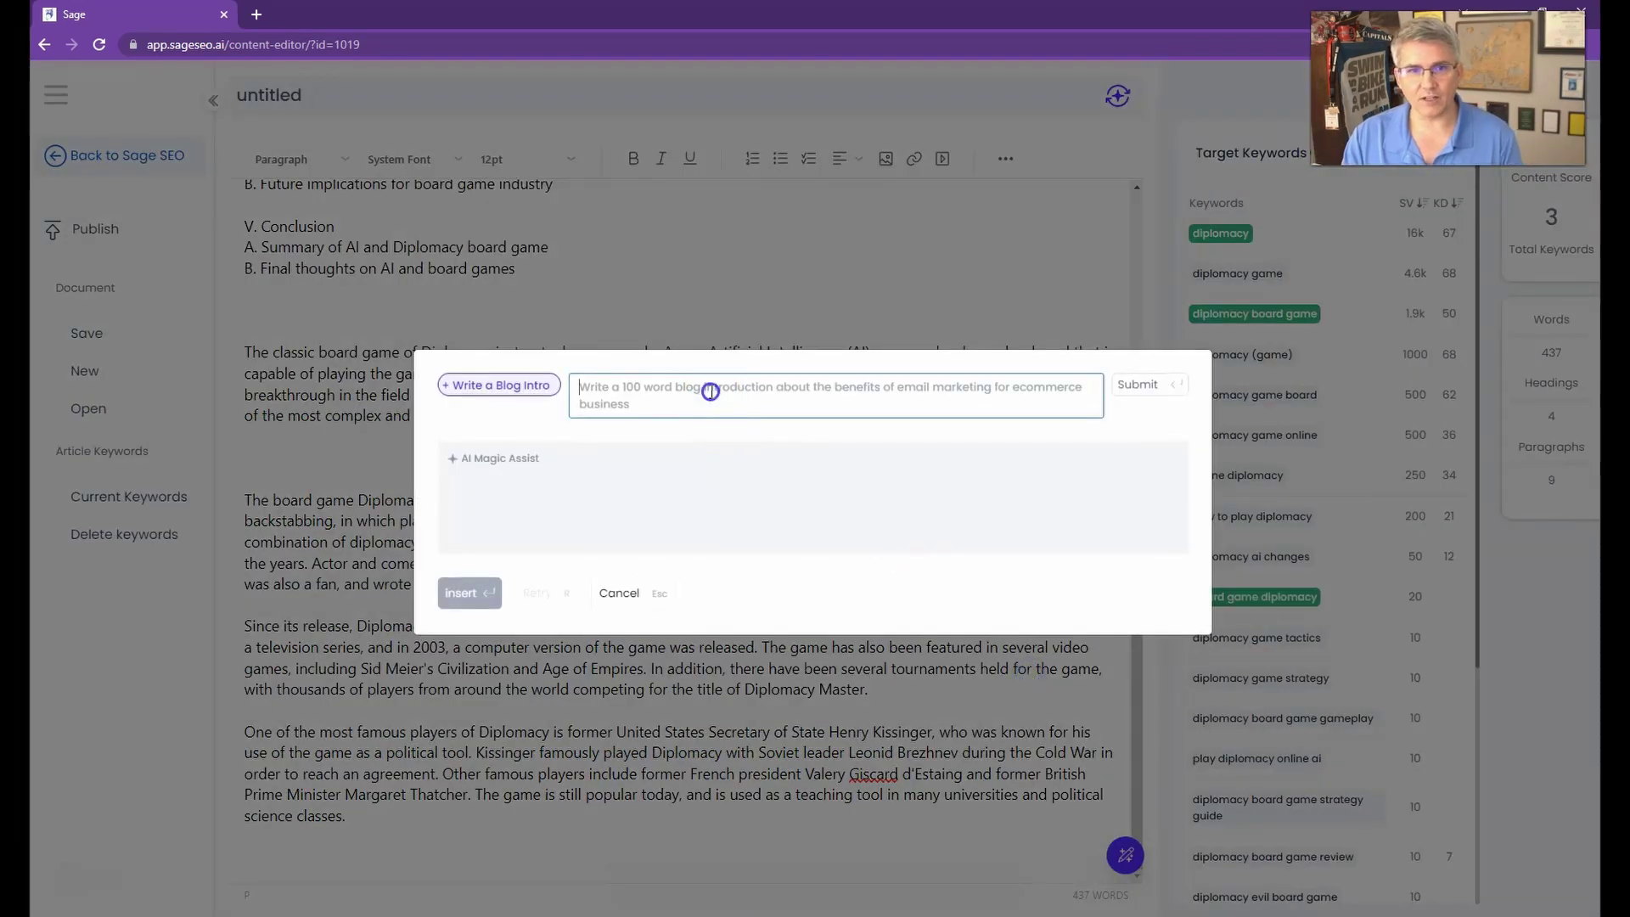
pyautogui.write('Write the conclu')
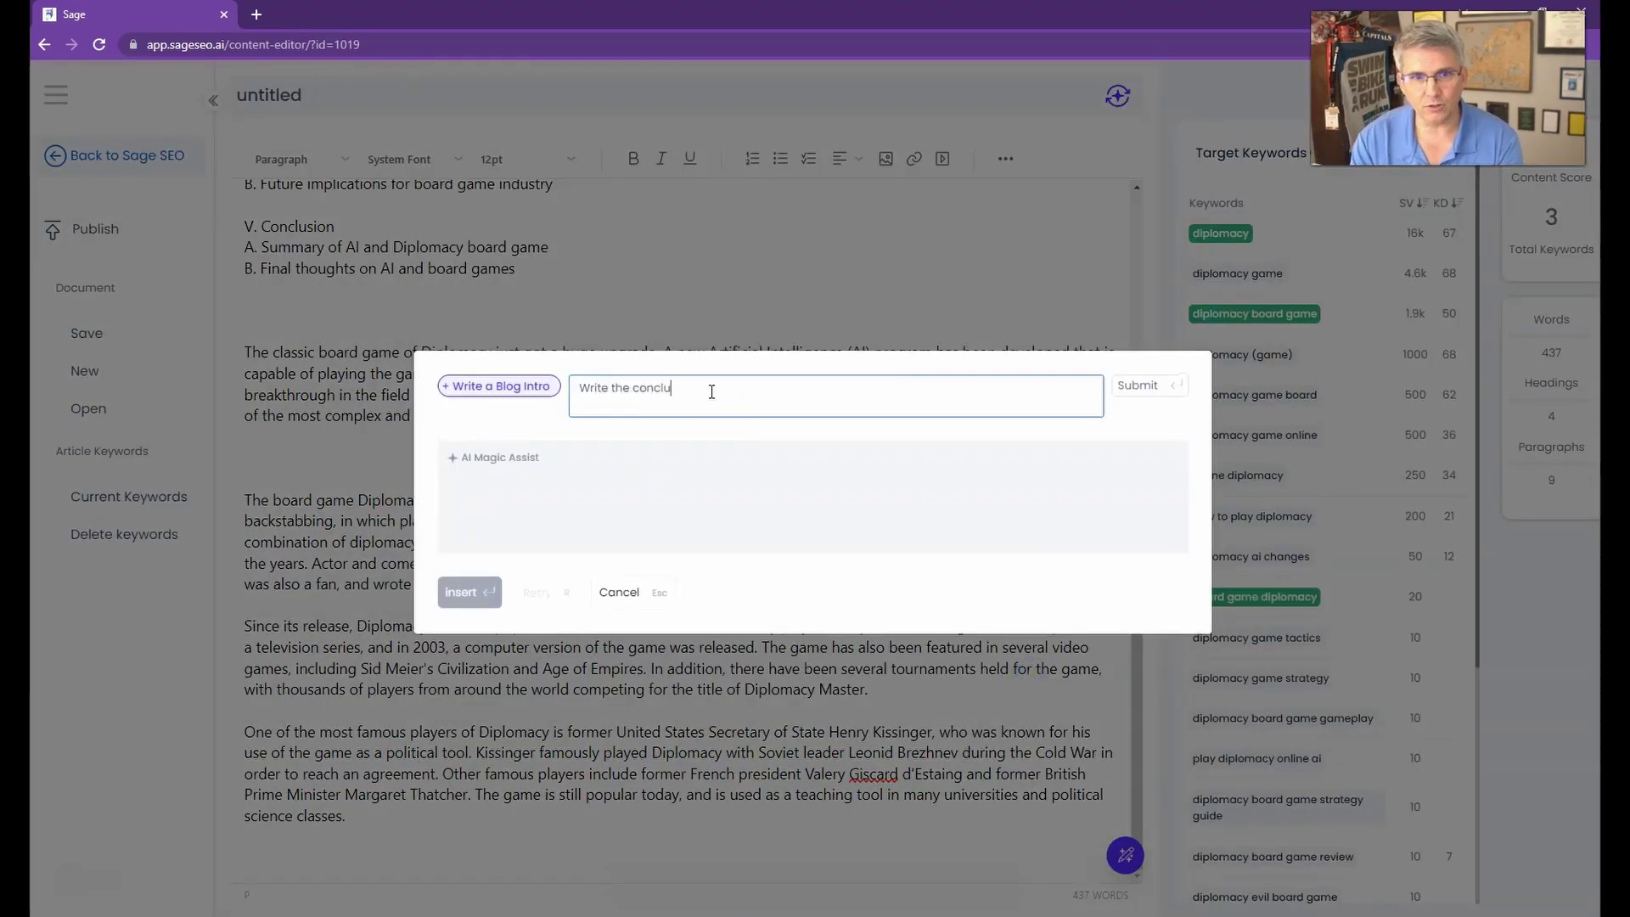
pyautogui.write('sion to the fol')
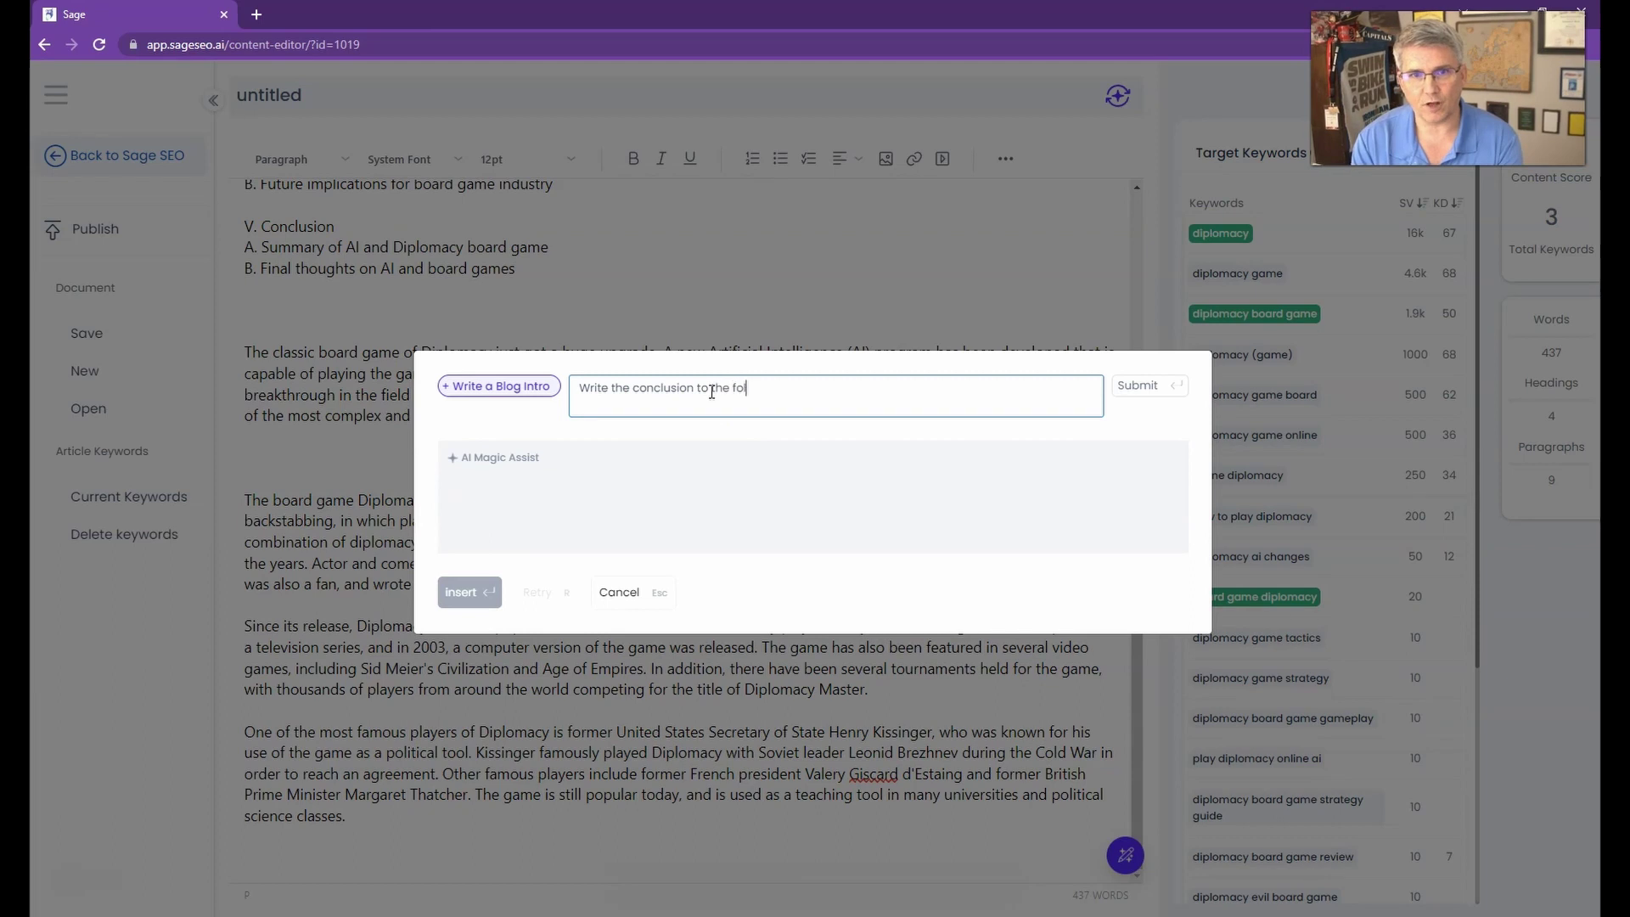
pyautogui.write('lowing article:')
pyautogui.hotkey('ctrl', 'v')
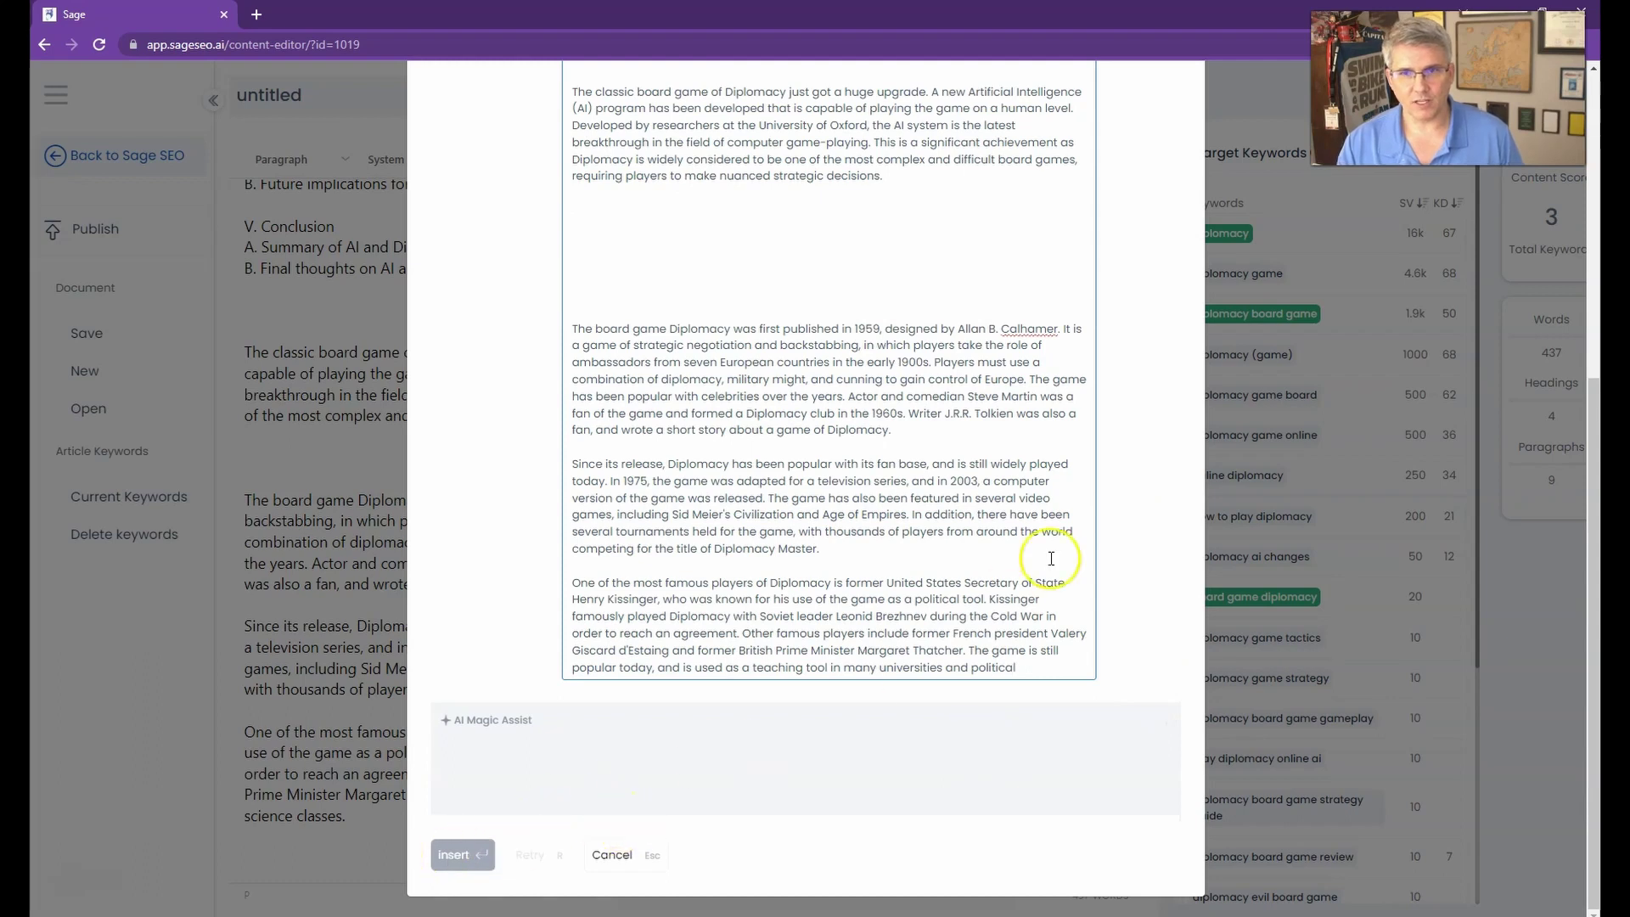
# Generate the conclusion from the prompt and insert it at the end of the document
pyautogui.scroll(5, 1055, 556)
pyautogui.click(1137, 127)
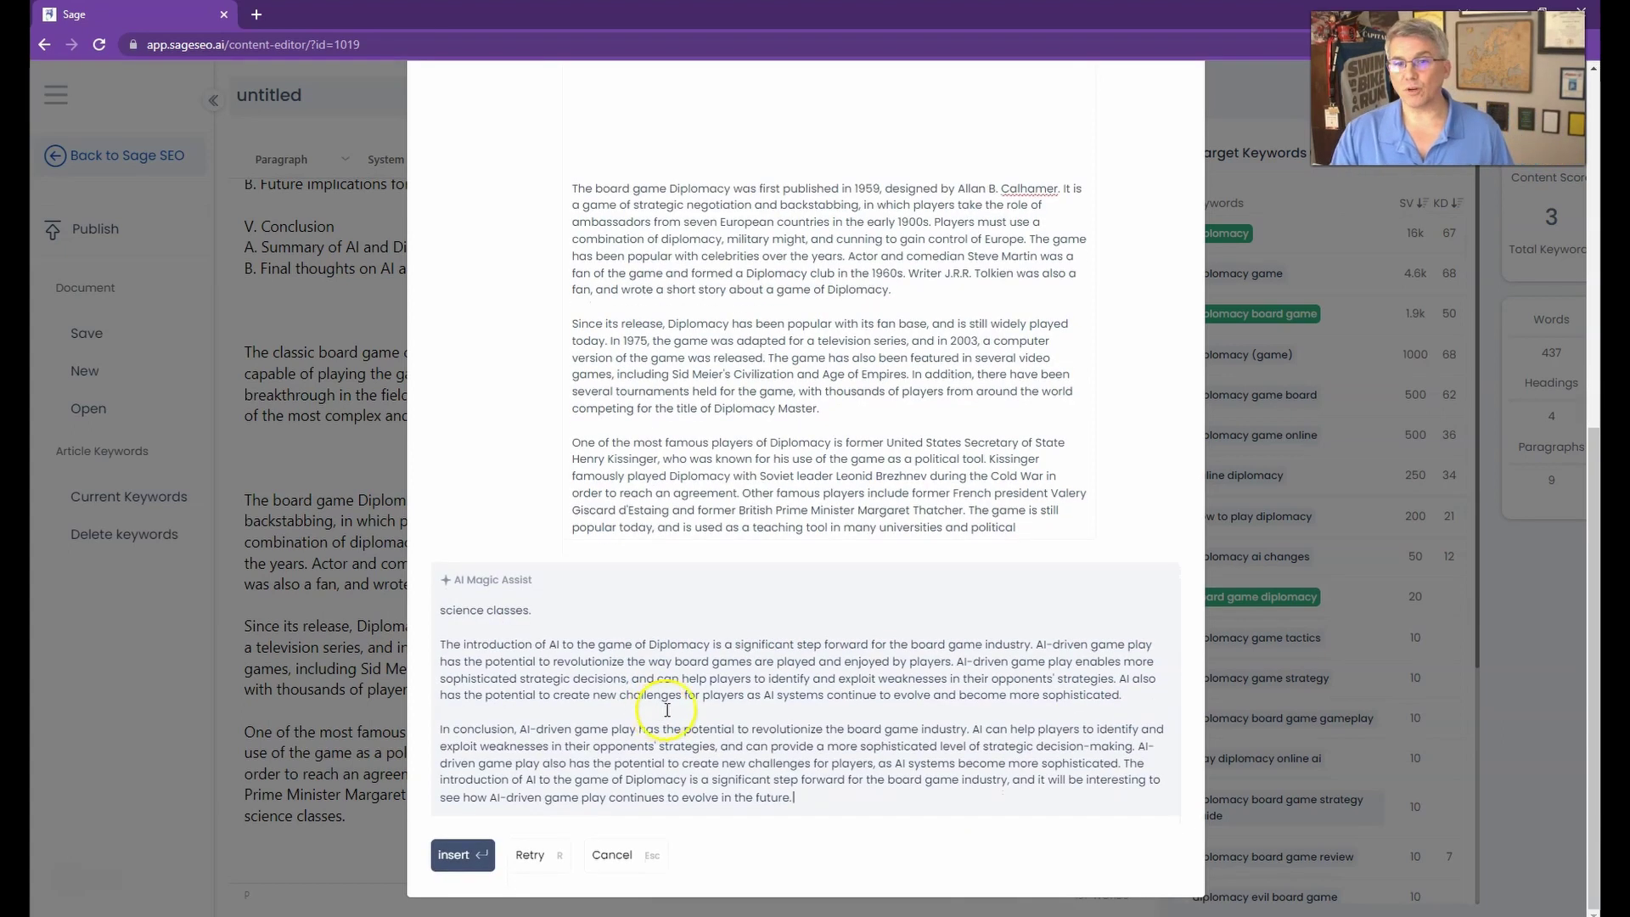
pyautogui.click(987, 528)
pyautogui.click(1032, 527)
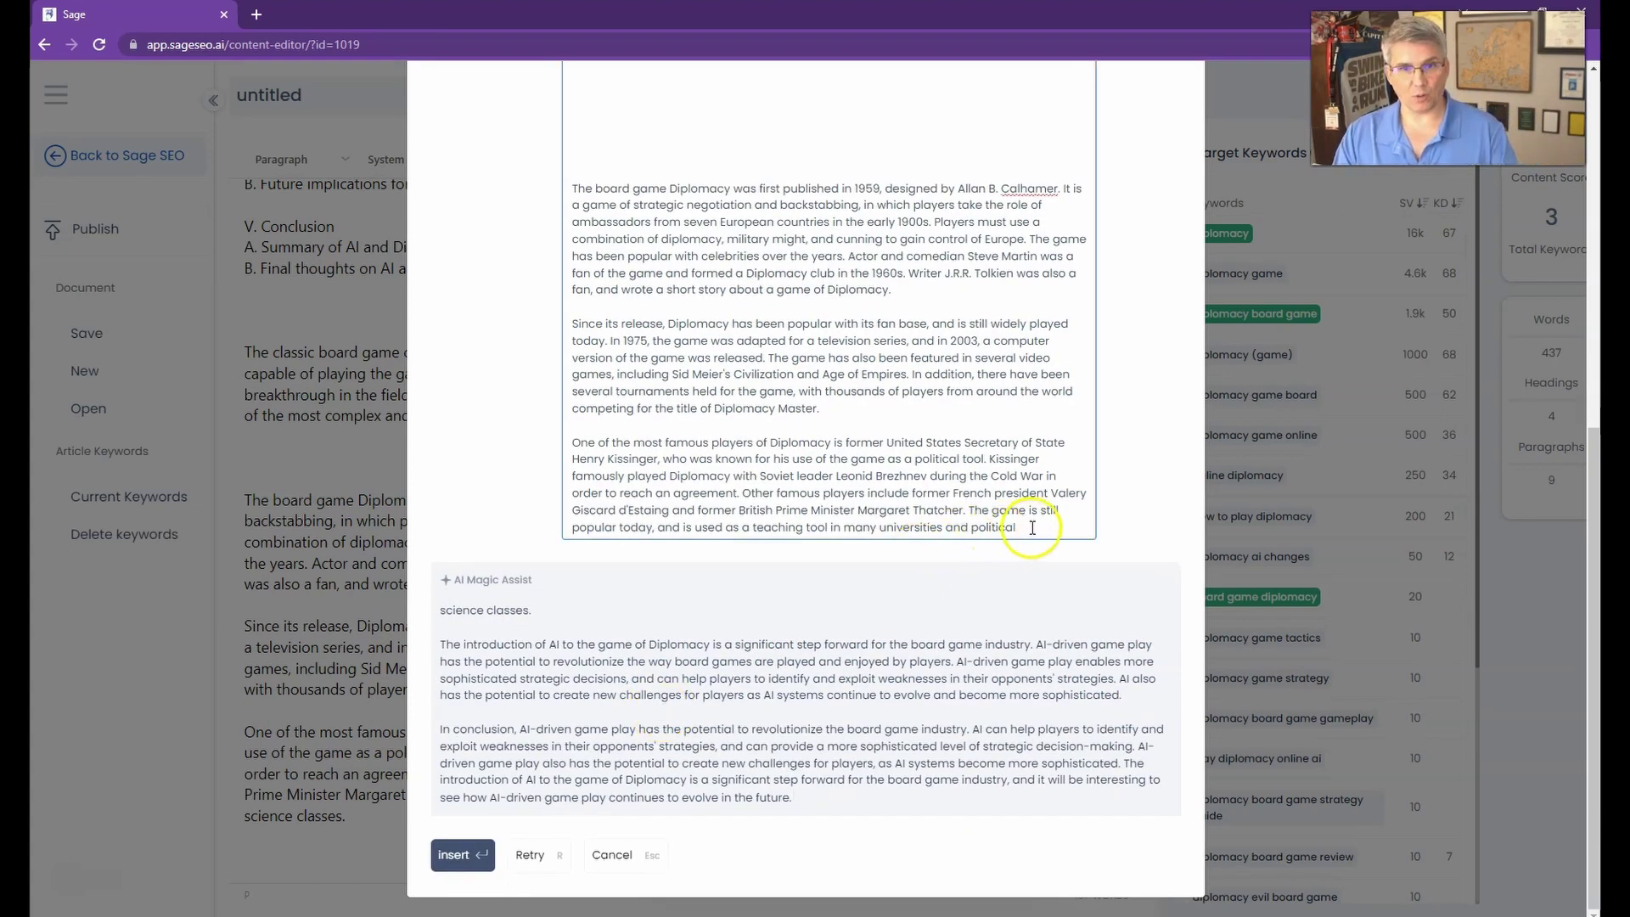
pyautogui.click(424, 624)
pyautogui.click(1007, 481)
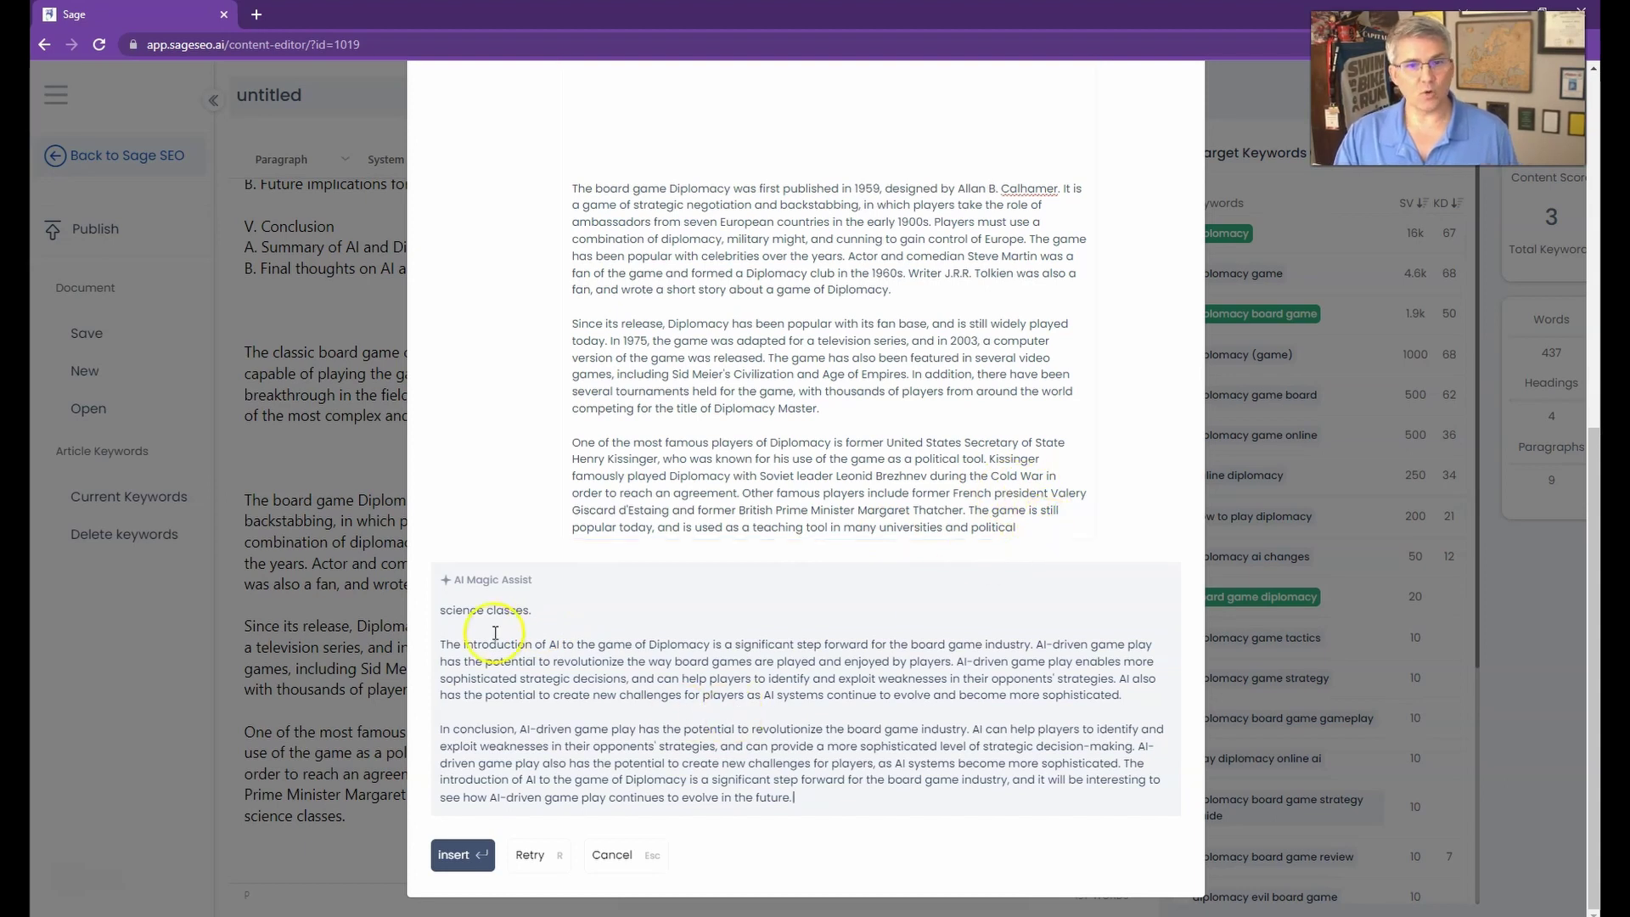
pyautogui.click(458, 854)
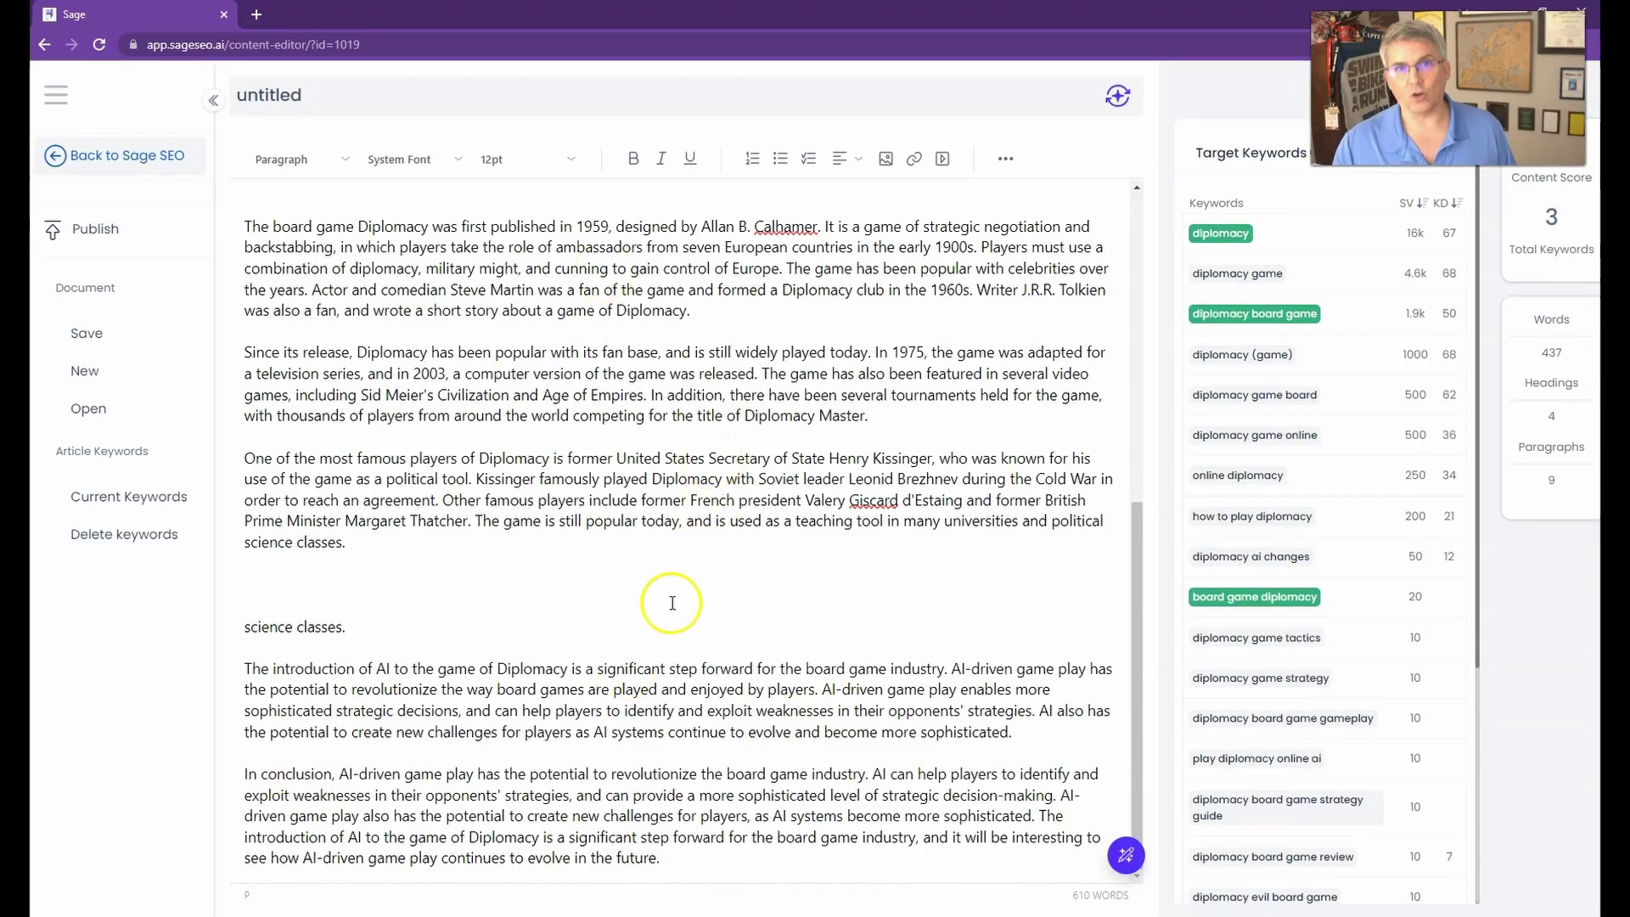
# Generate new title suggestions and replace the document title with "The AI Revolution: Diplomacy Board Game Edition"
pyautogui.click(1118, 99)
pyautogui.click(314, 159)
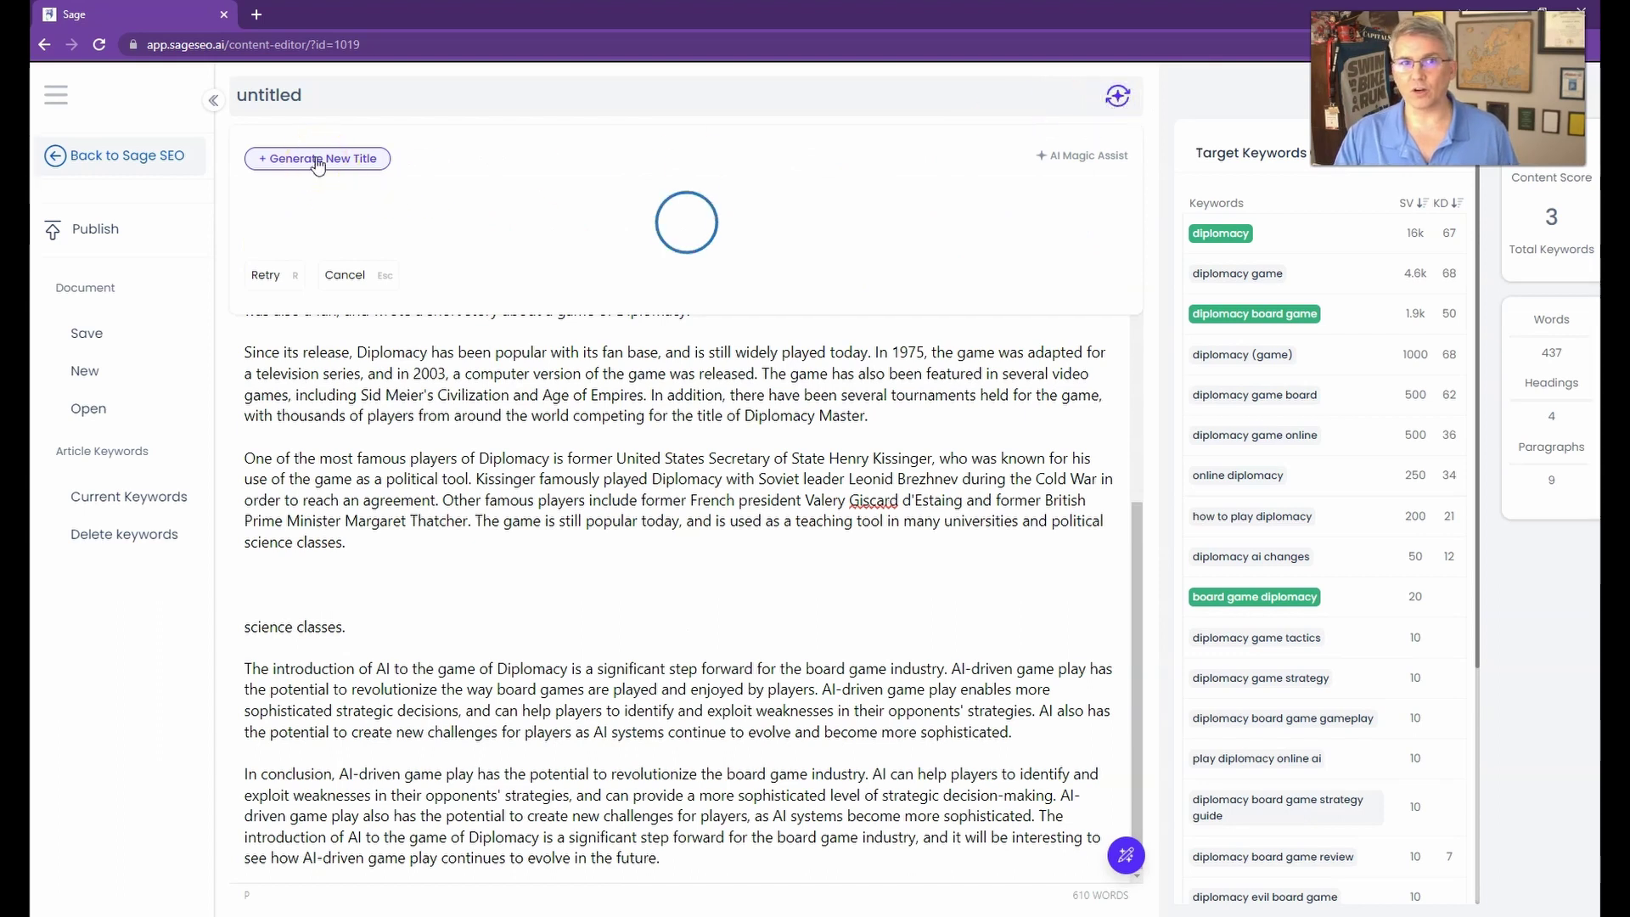
pyautogui.click(713, 150)
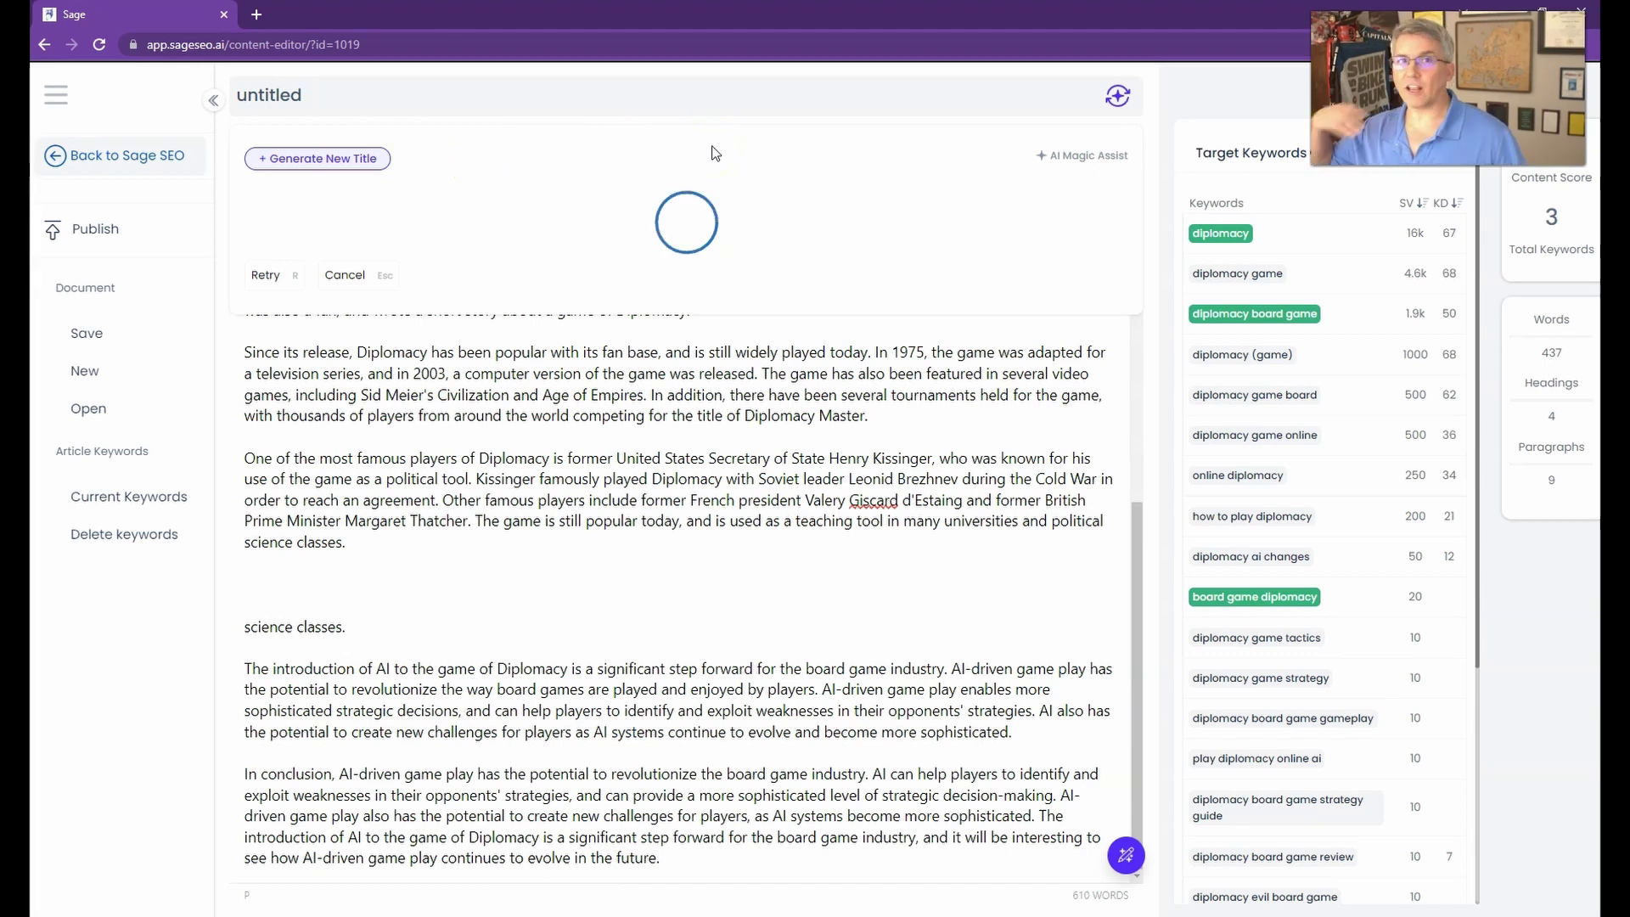
pyautogui.click(800, 177)
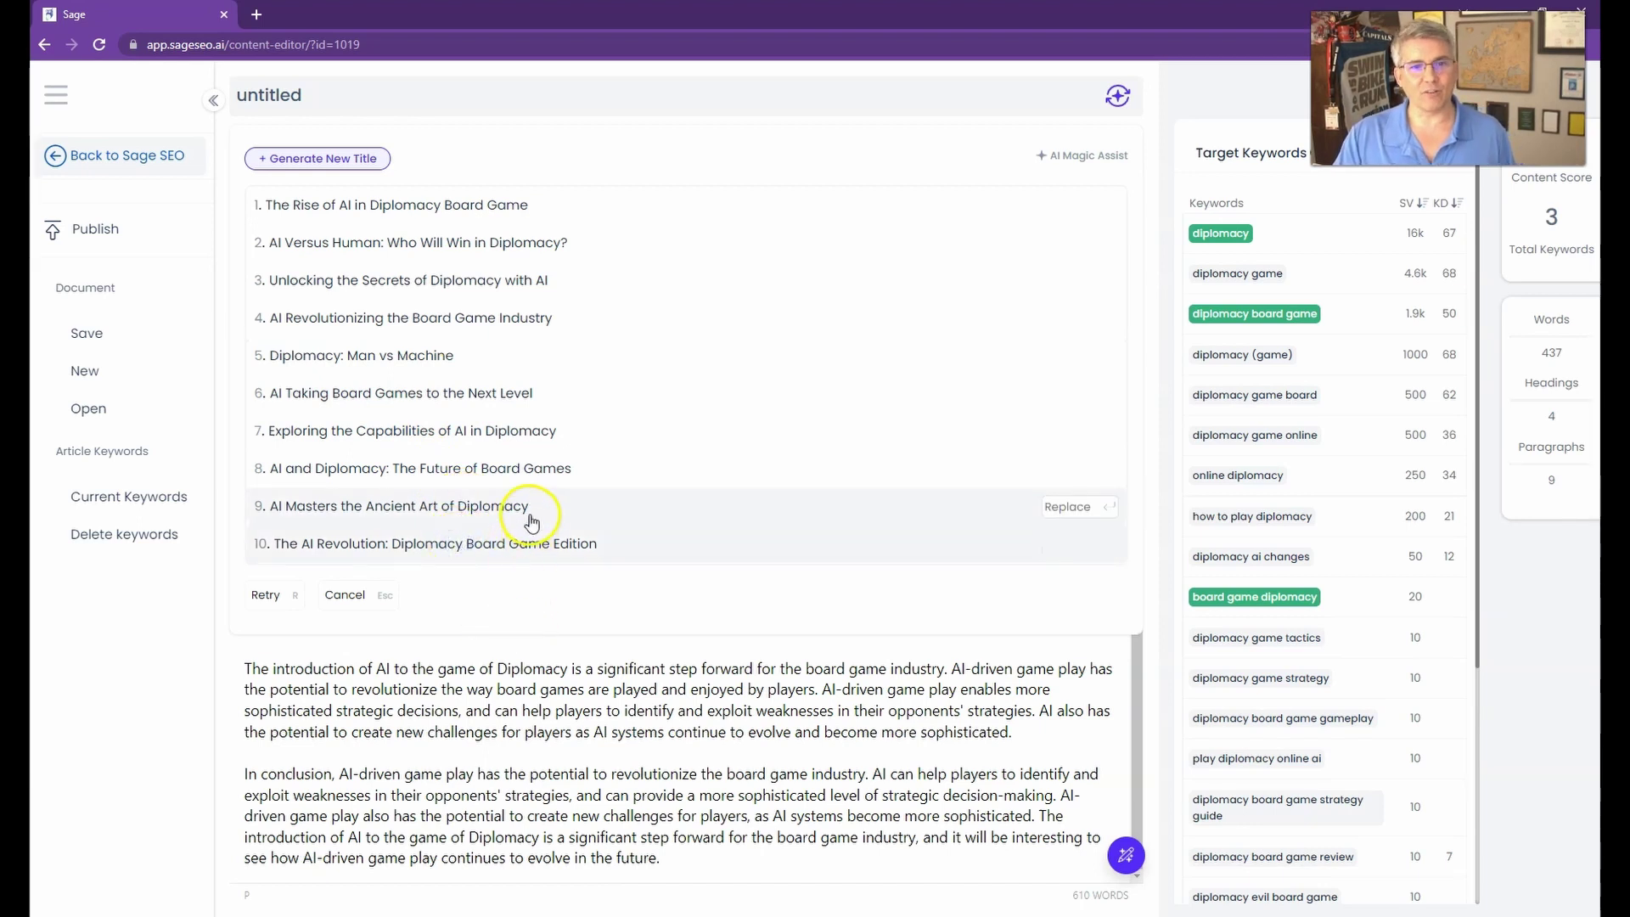
pyautogui.click(1082, 546)
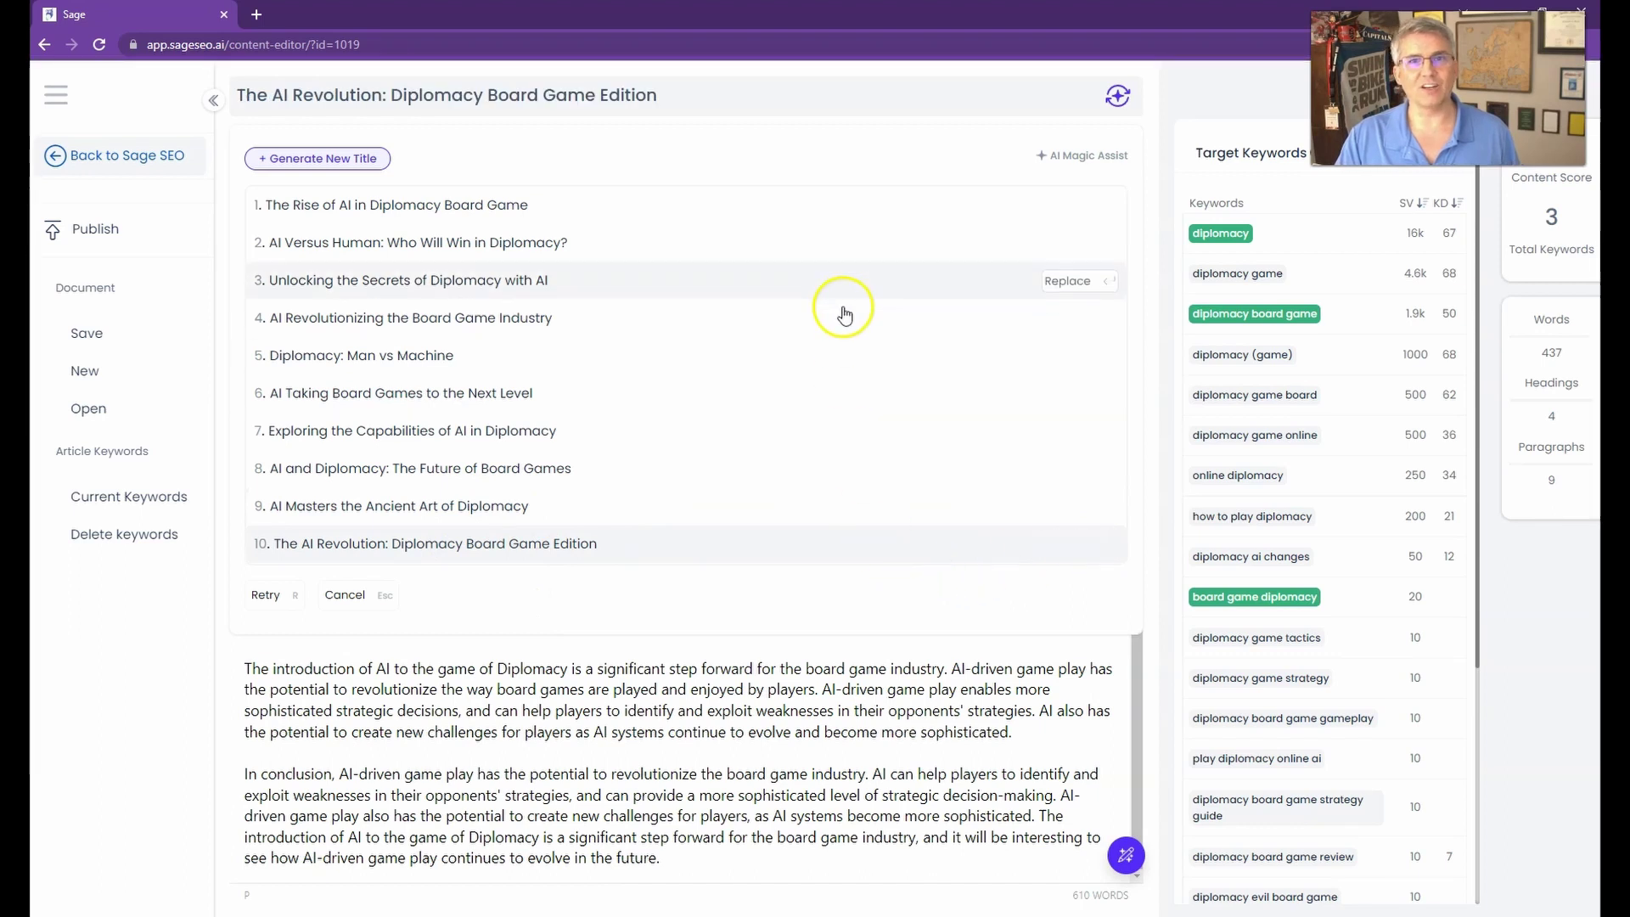